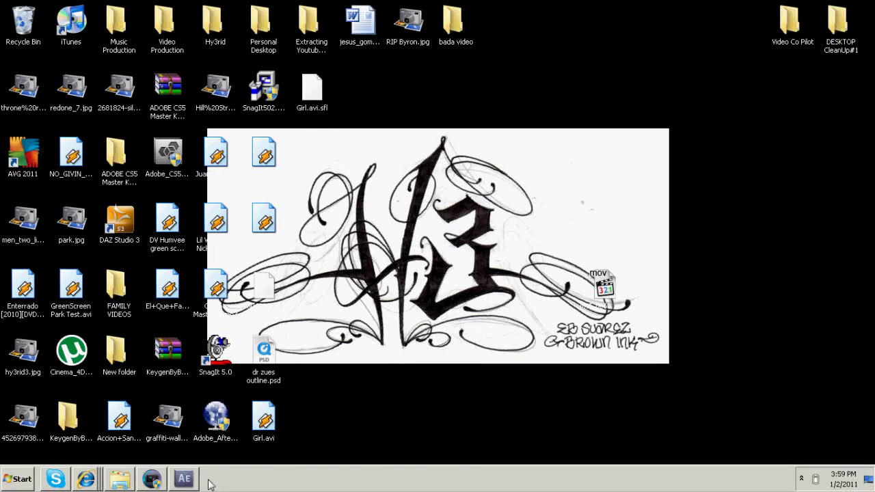
# Step: Restore After Effects and open the Import File dialog via File > Import > File
pyautogui.click(184, 478)
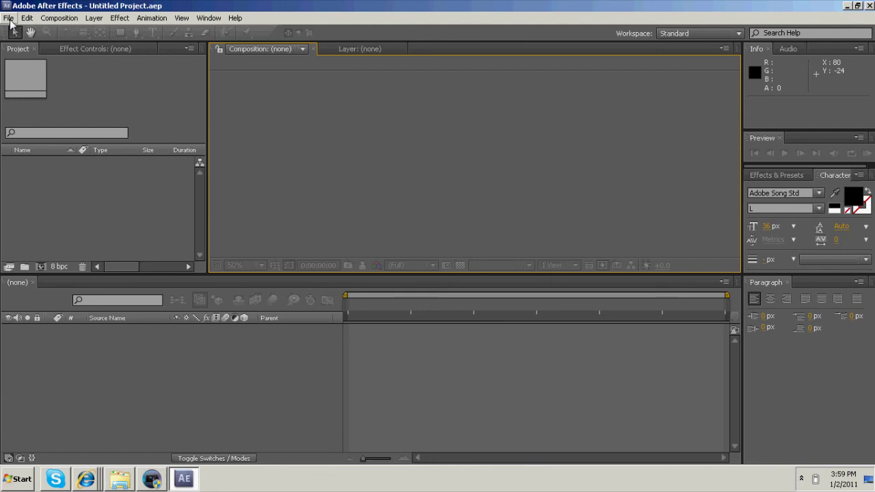
pyautogui.click(9, 21)
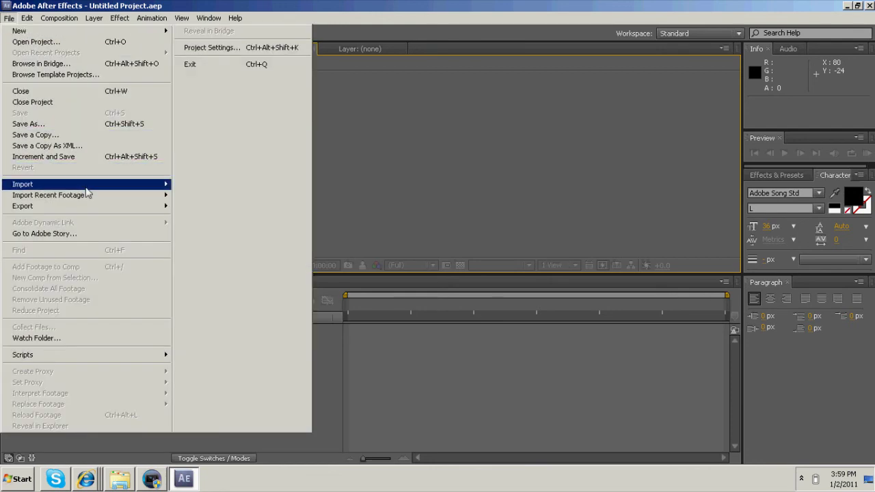
pyautogui.click(390, 126)
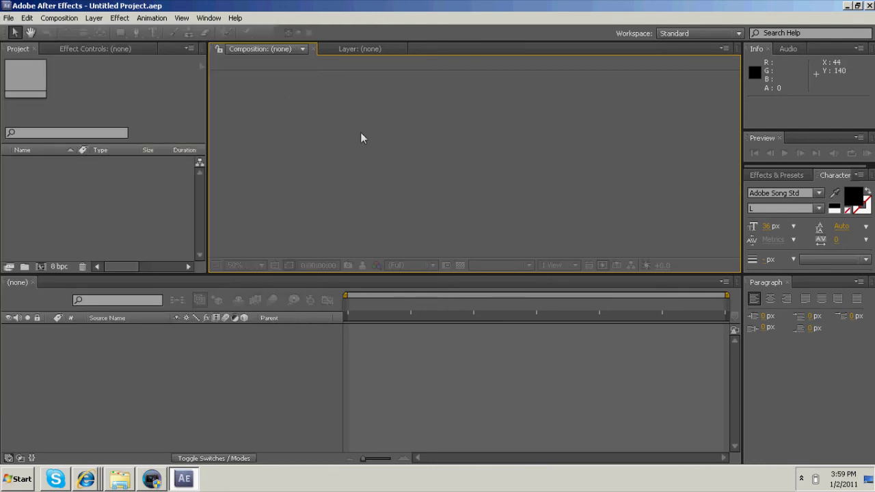
pyautogui.click(848, 7)
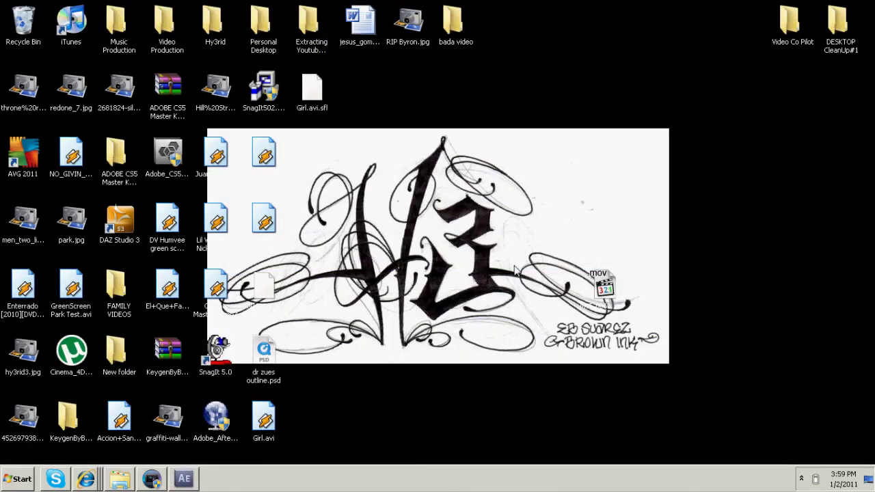
pyautogui.click(184, 480)
pyautogui.click(9, 18)
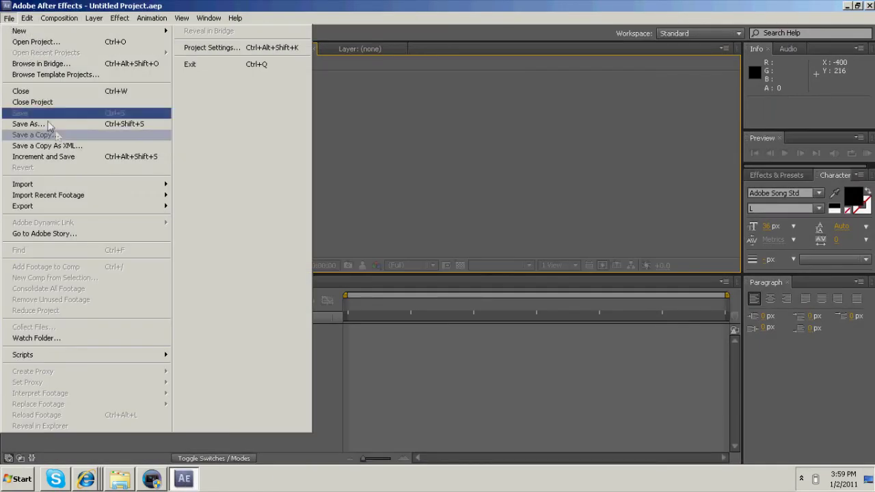
pyautogui.moveTo(149, 187)
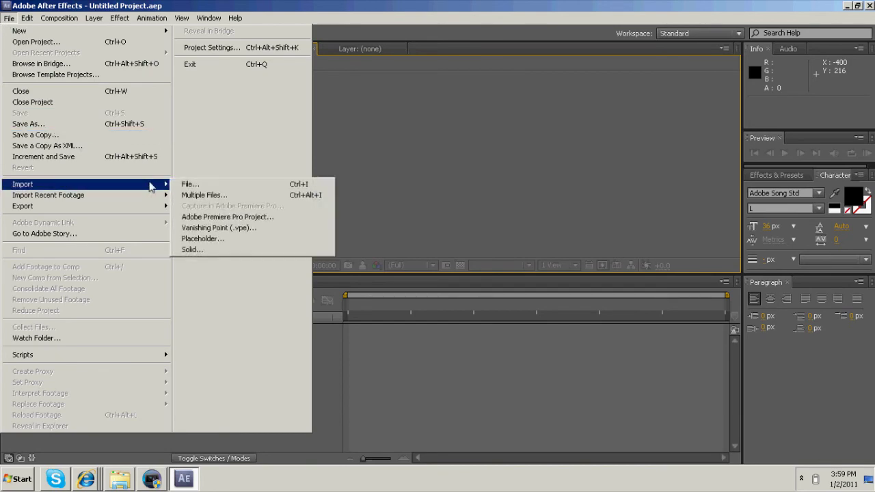
pyautogui.click(190, 184)
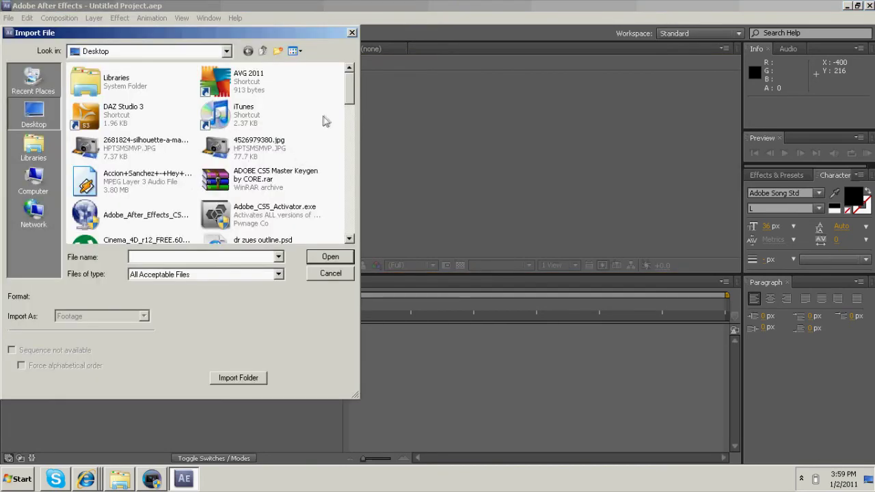
# Step: Import Girl.avi and drop it into the composition viewer to make a Girl comp
pyautogui.moveTo(351, 95); pyautogui.dragTo(352, 117)
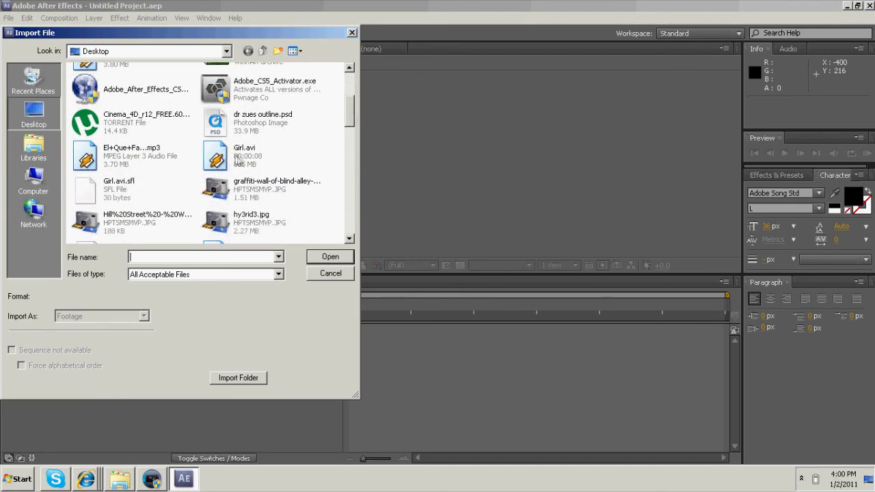
pyautogui.doubleClick(238, 156)
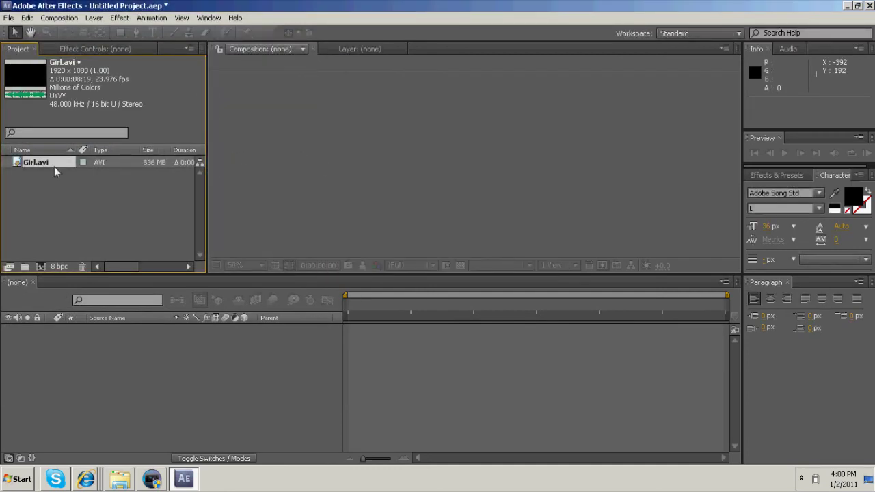
pyautogui.moveTo(54, 166); pyautogui.dragTo(50, 166)
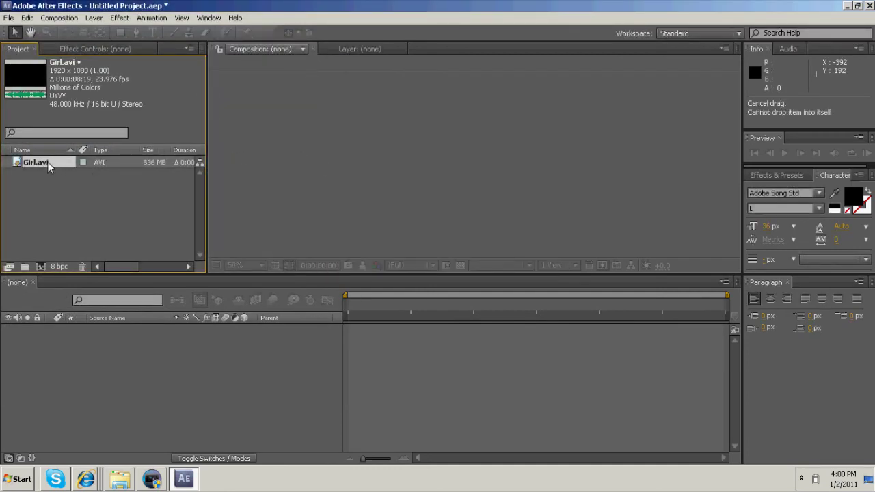
pyautogui.moveTo(40, 162); pyautogui.dragTo(312, 147)
pyautogui.moveTo(418, 146); pyautogui.dragTo(419, 146)
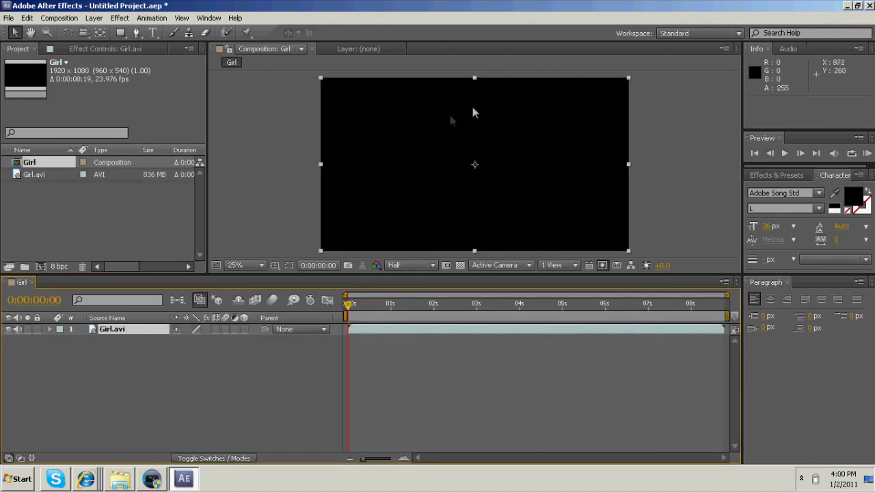
# Step: Recreate the Girl comp from Girl.avi on the timeline, scrub to a frame, and select the layer
pyautogui.hotkey('ctrl', 'z')
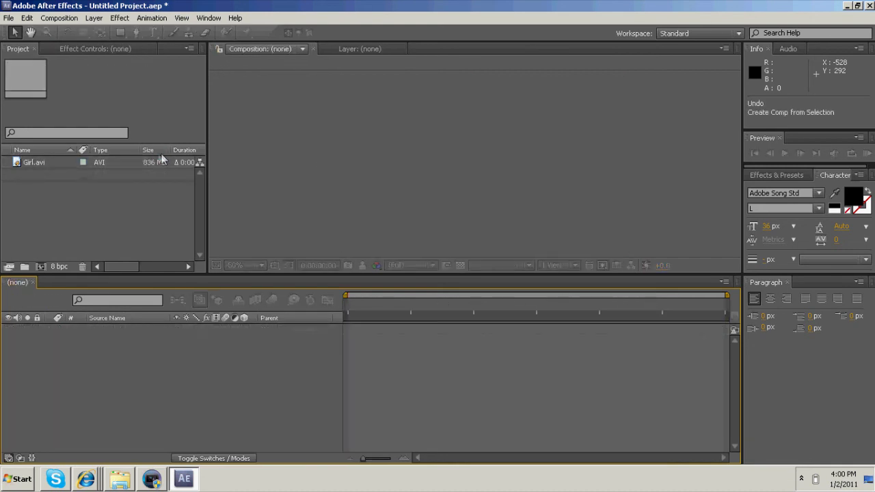
pyautogui.moveTo(161, 162); pyautogui.dragTo(415, 345)
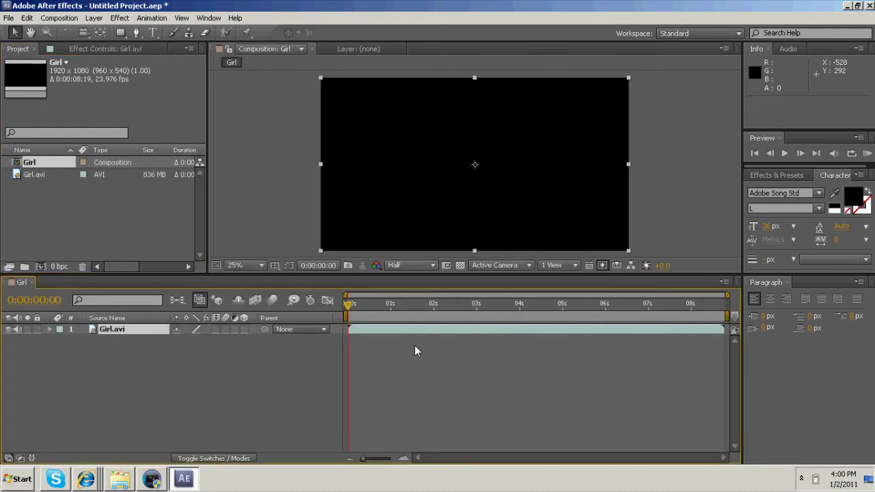
pyautogui.moveTo(348, 309); pyautogui.dragTo(526, 315)
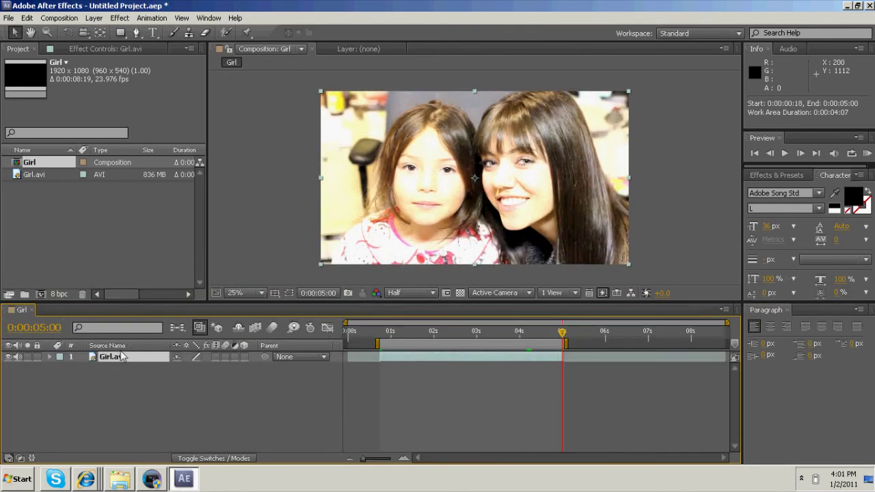
pyautogui.click(121, 361)
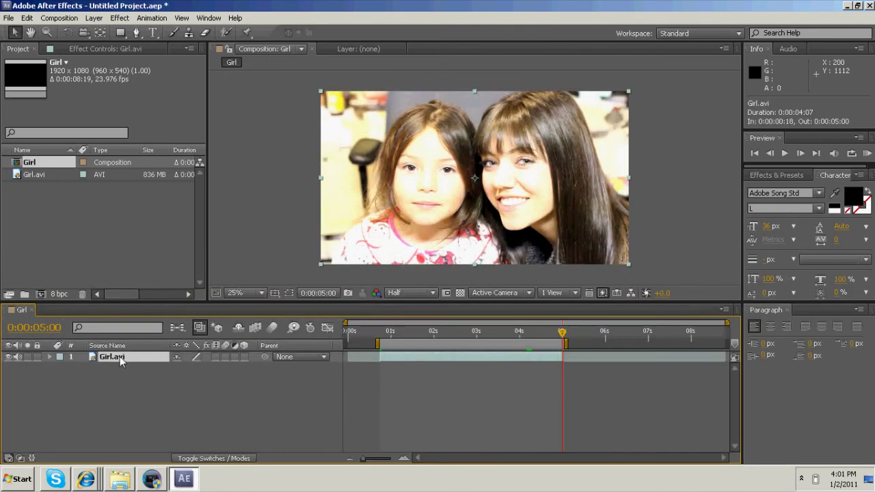
pyautogui.click(123, 19)
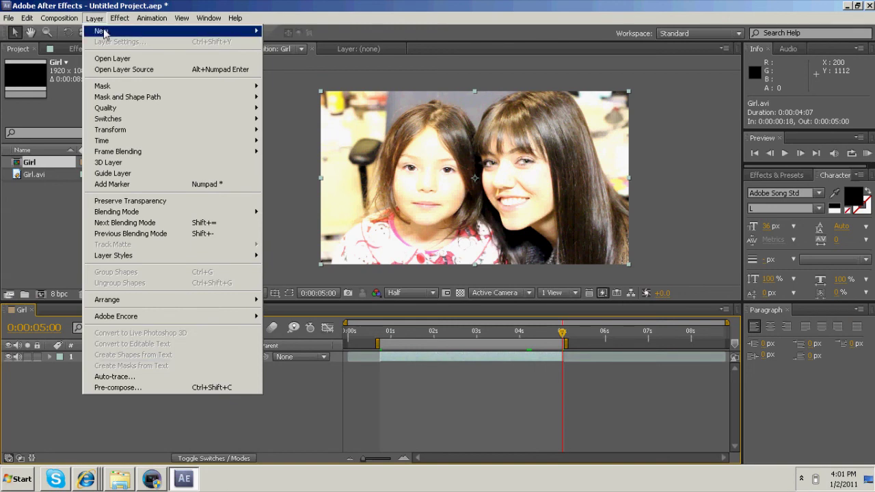
# Step: Add a comp-sized black solid, Black Solid 1, above Girl.avi
pyautogui.moveTo(235, 18)
pyautogui.moveTo(95, 19)
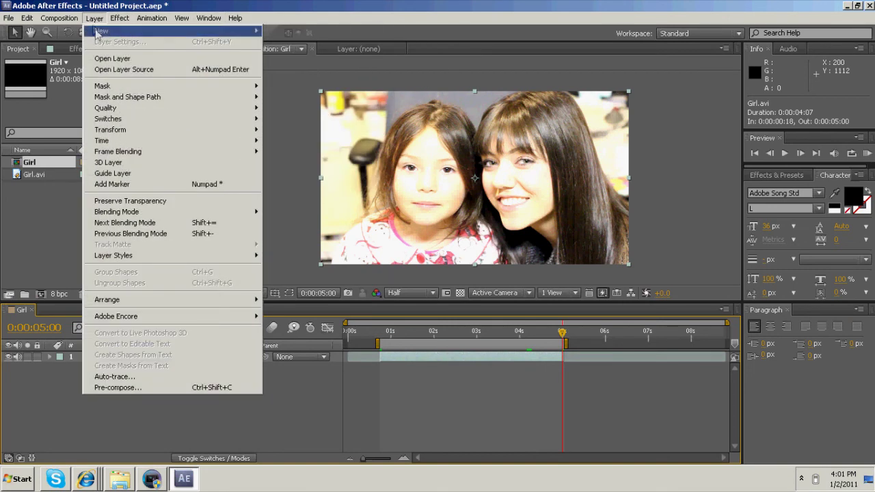
pyautogui.click(282, 42)
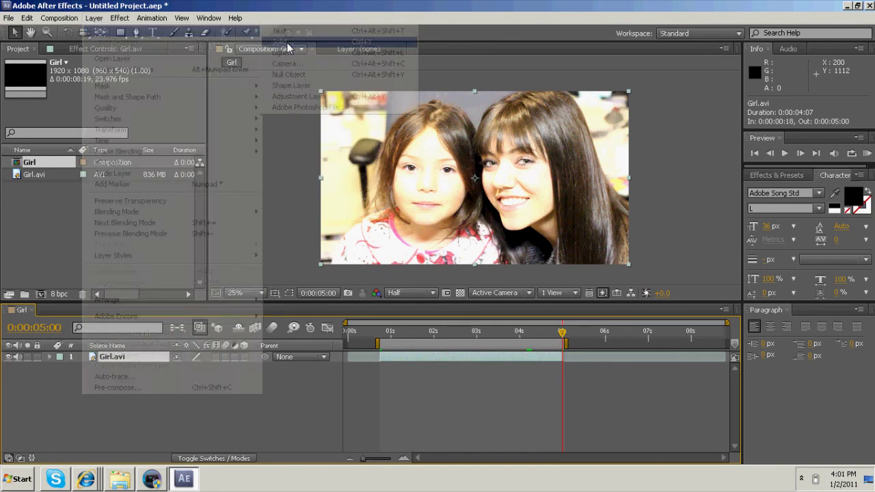
pyautogui.click(432, 315)
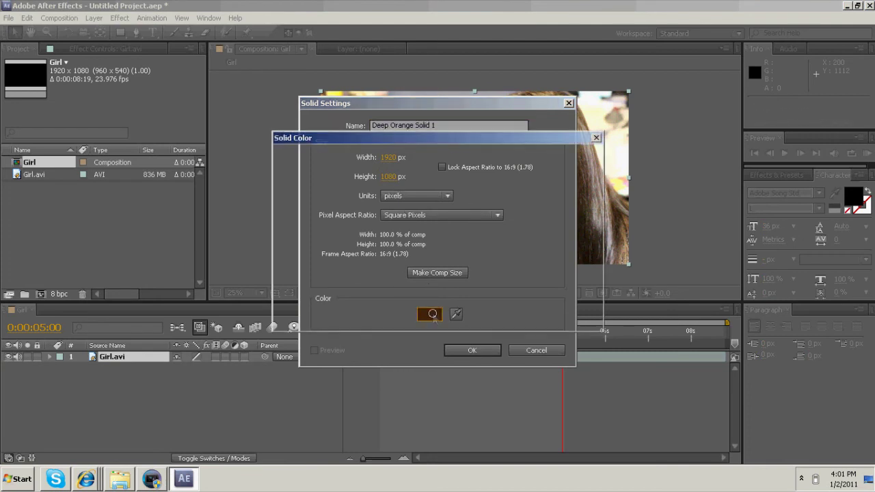
pyautogui.click(564, 159)
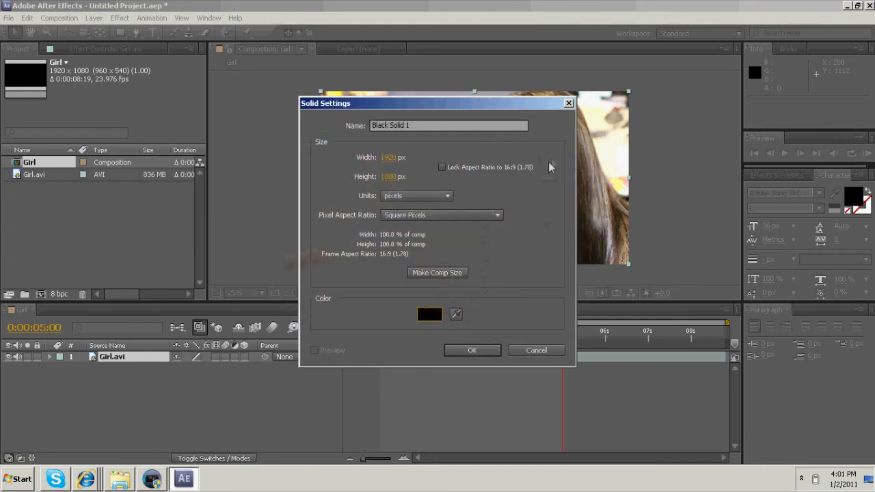
pyautogui.click(438, 274)
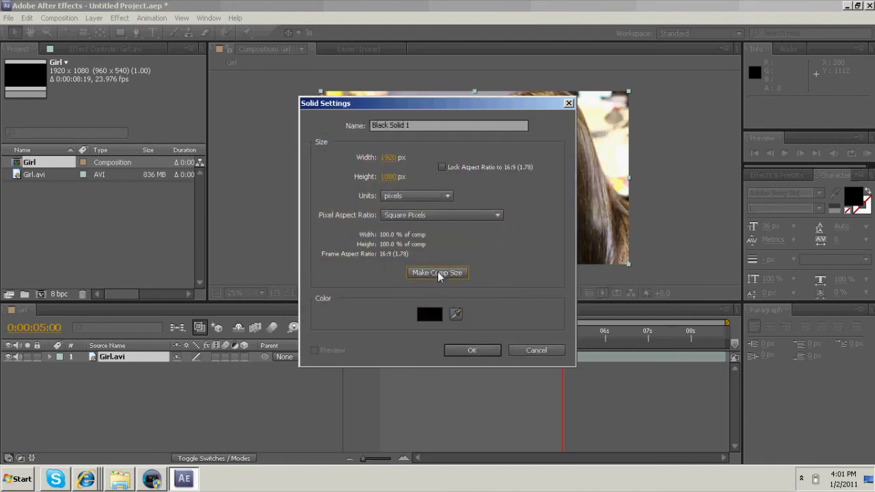
pyautogui.click(482, 352)
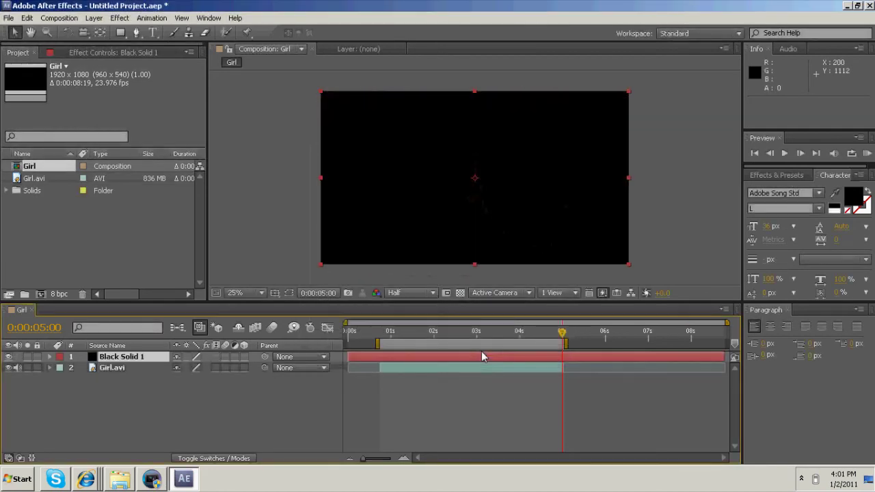
pyautogui.click(120, 32)
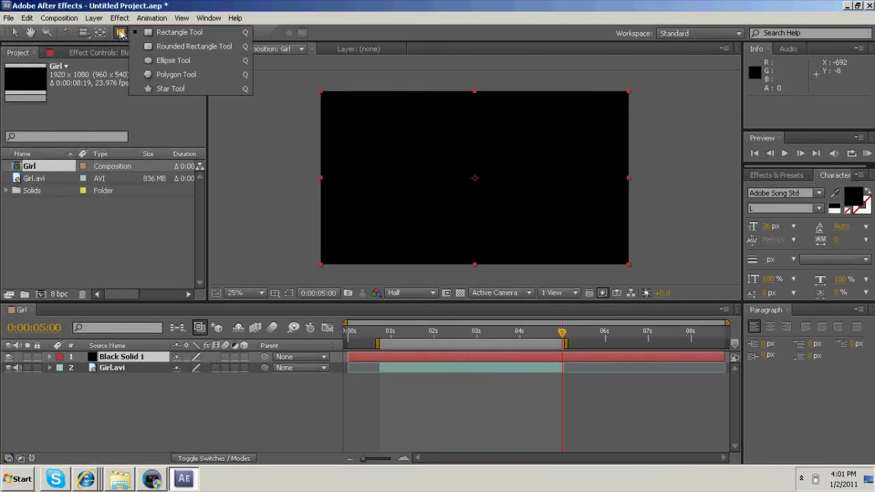
# Step: Add a full-frame ellipse mask to Black Solid 1 and set its mode to Subtract
pyautogui.click(166, 64)
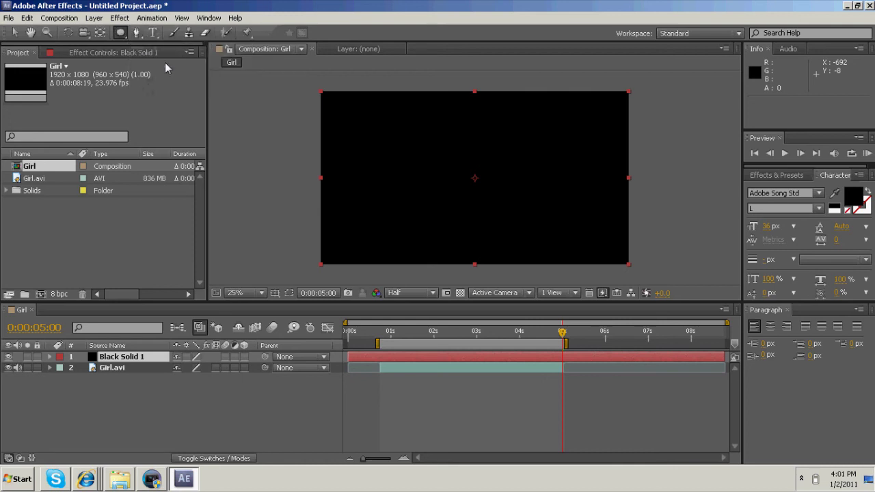
pyautogui.doubleClick(122, 33)
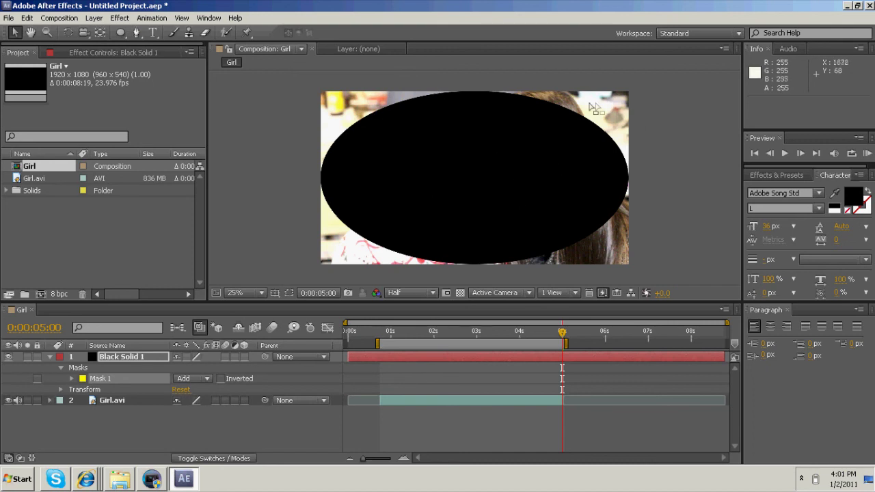
pyautogui.click(223, 378)
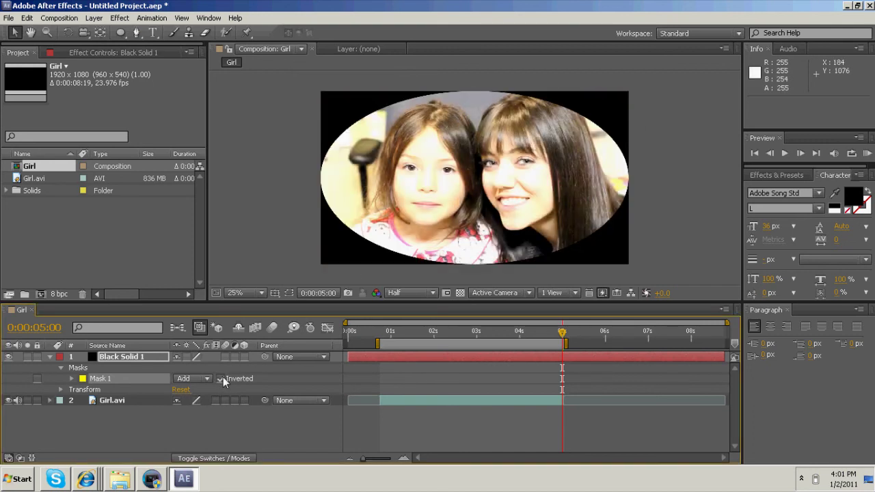
pyautogui.click(223, 378)
pyautogui.click(206, 379)
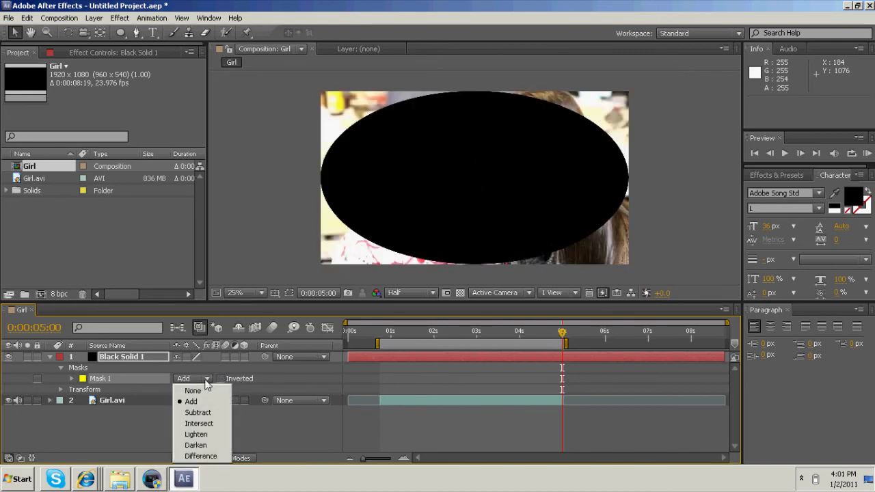
pyautogui.click(205, 413)
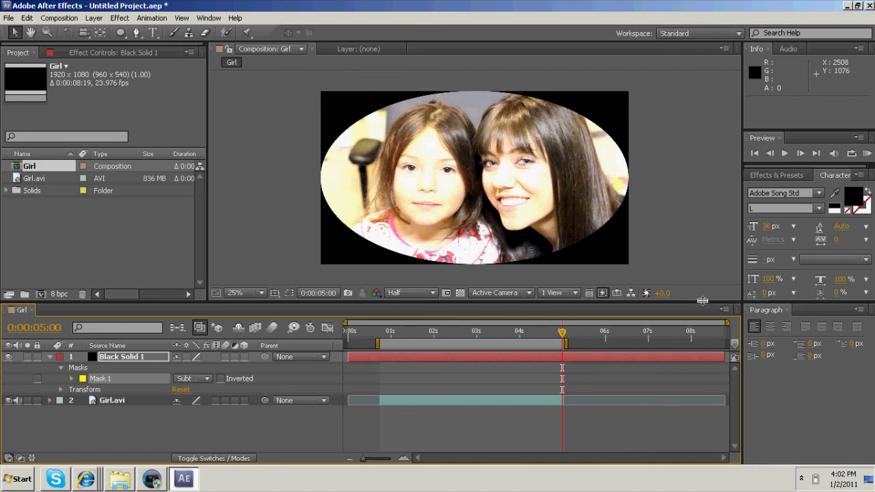
pyautogui.moveTo(702, 301); pyautogui.dragTo(703, 265)
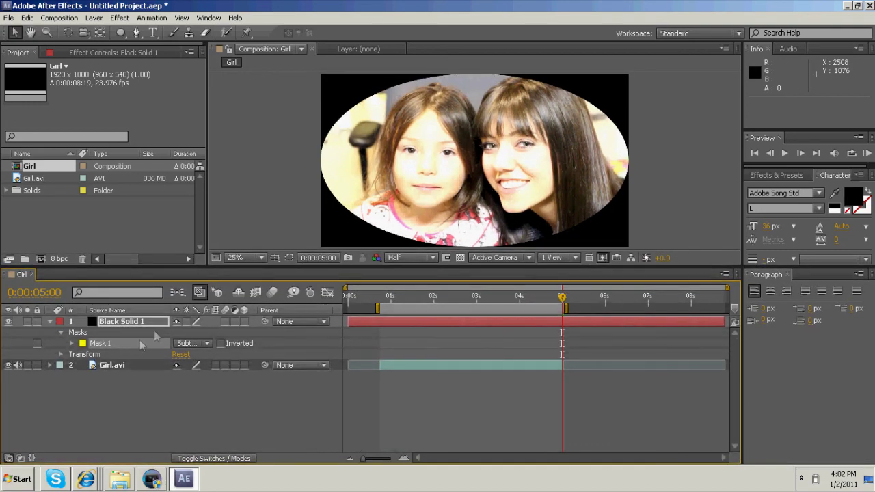
pyautogui.click(72, 344)
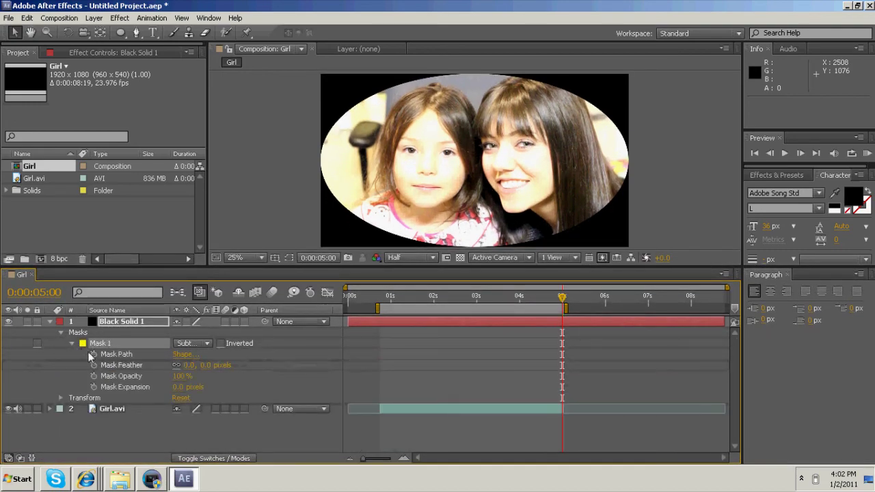
# Step: Set Mask 1 feather to 300 pixels and try mask expansion values of 40 and 60
pyautogui.click(190, 365)
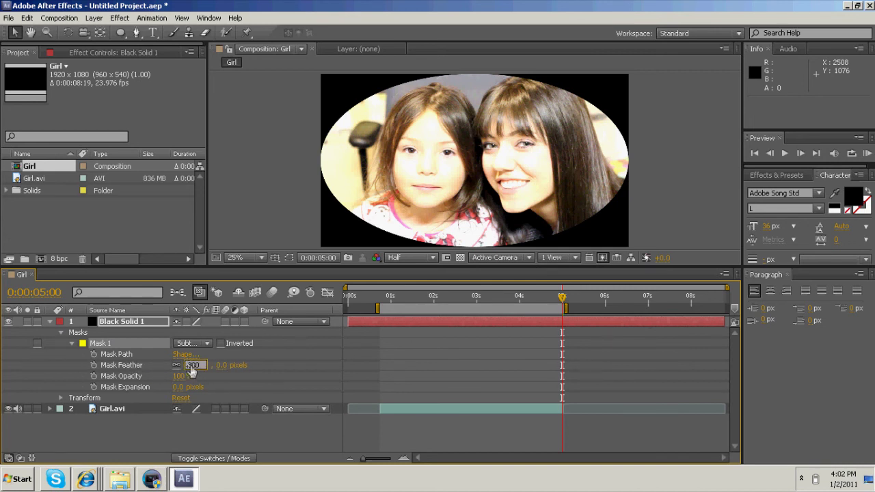
pyautogui.write('300')
pyautogui.press('Return')
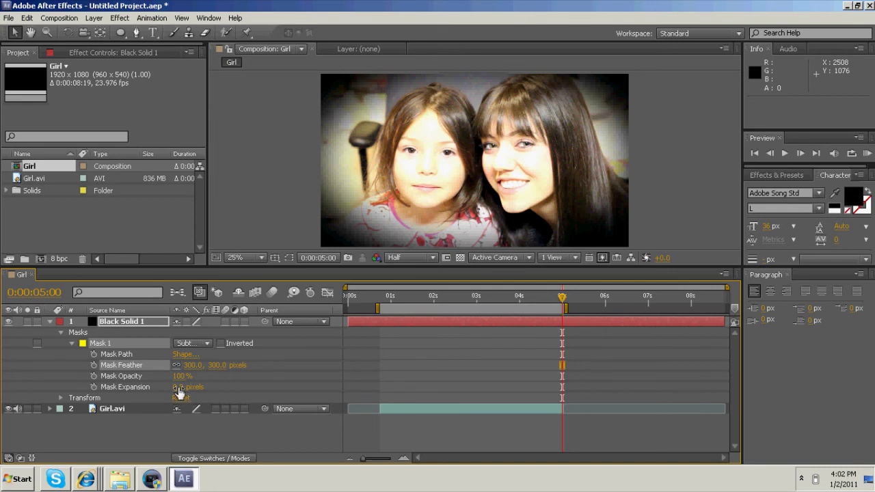
pyautogui.click(179, 387)
pyautogui.press('Return')
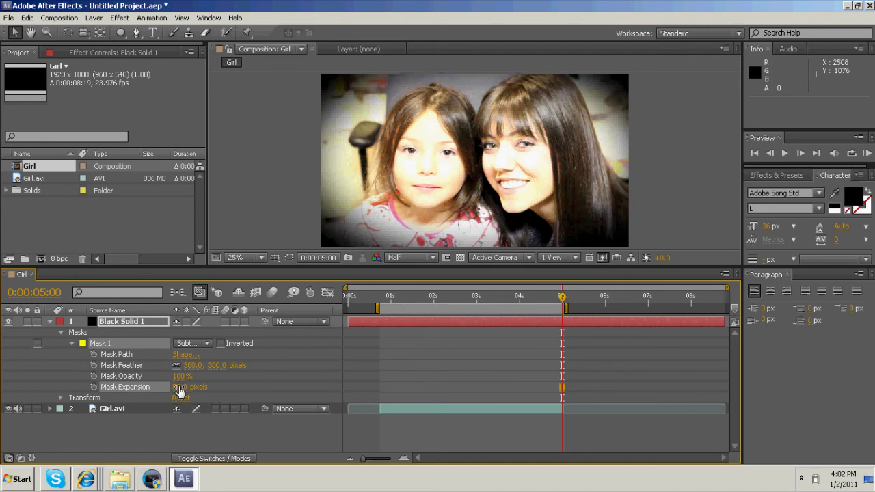
pyautogui.click(178, 388)
pyautogui.write('40')
pyautogui.press('Return')
pyautogui.click(179, 388)
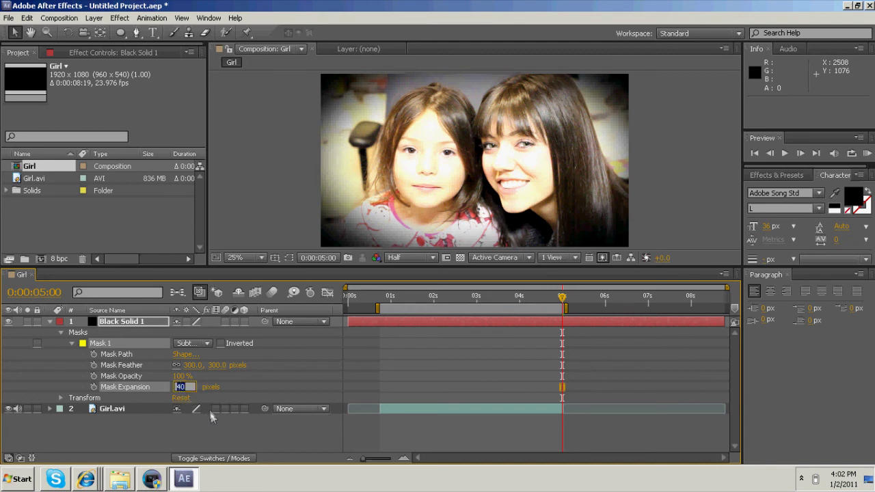
pyautogui.write('60')
pyautogui.press('Return')
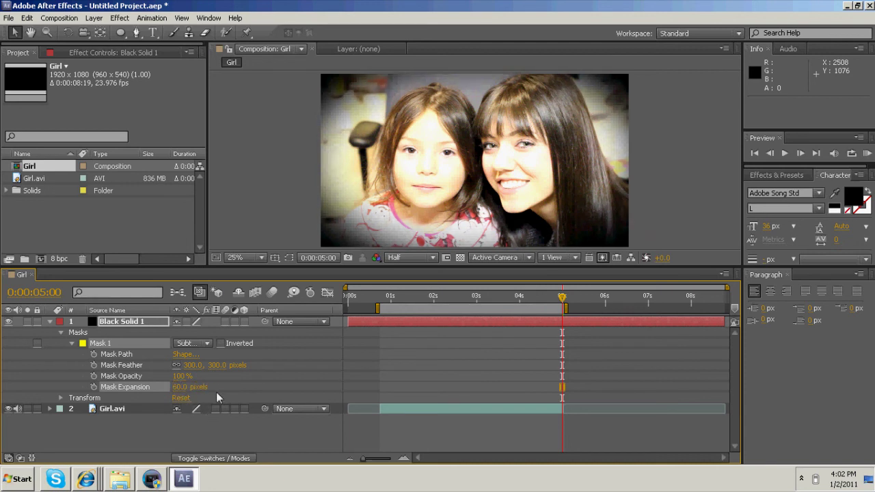
# Step: Test a 30-pixel feather, restore the 300-pixel feather, and select Black Solid 1
pyautogui.click(194, 365)
pyautogui.write('30')
pyautogui.press('Return')
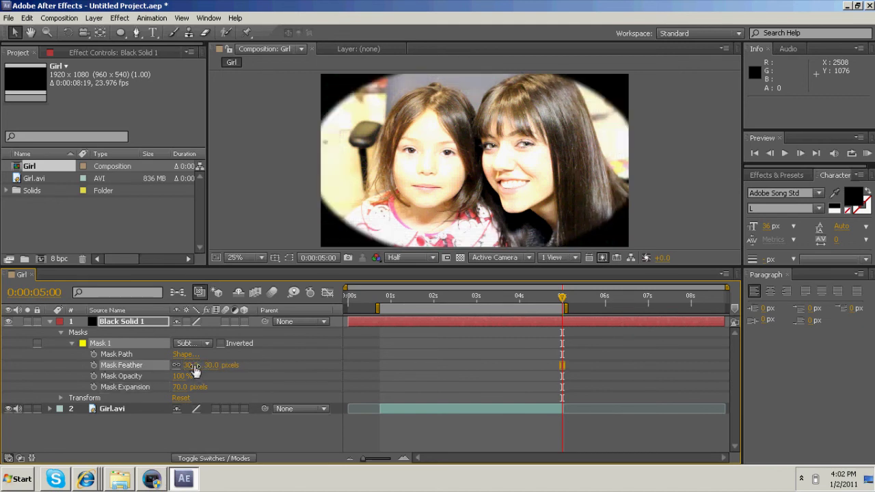
pyautogui.click(194, 365)
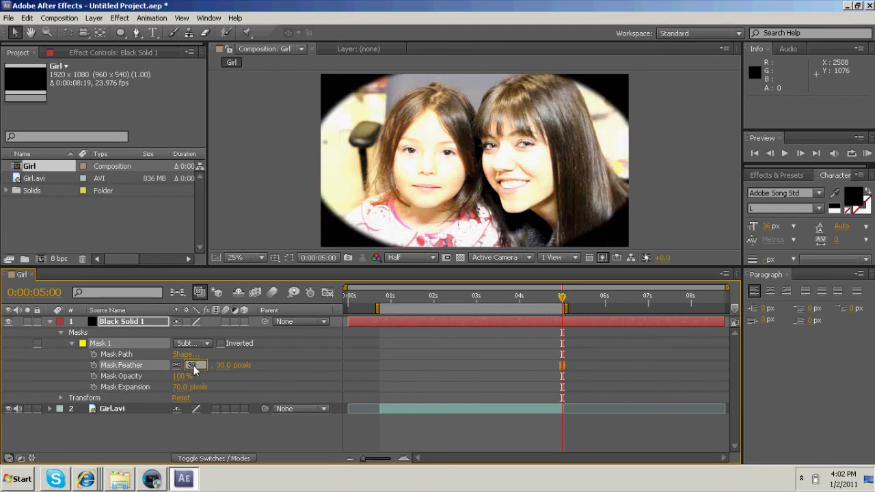
pyautogui.write('300')
pyautogui.press('Return')
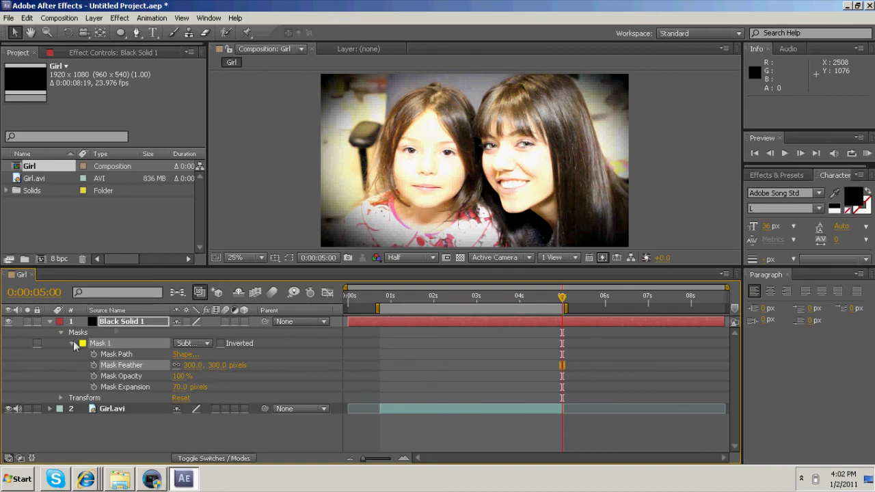
pyautogui.click(129, 324)
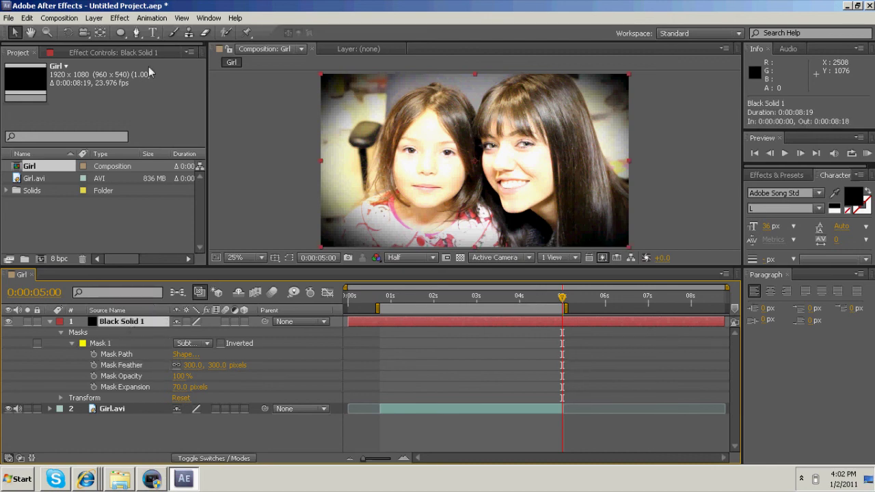
# Step: Add a second comp-sized black solid, Black Solid 2, and select it
pyautogui.click(120, 18)
pyautogui.moveTo(95, 18)
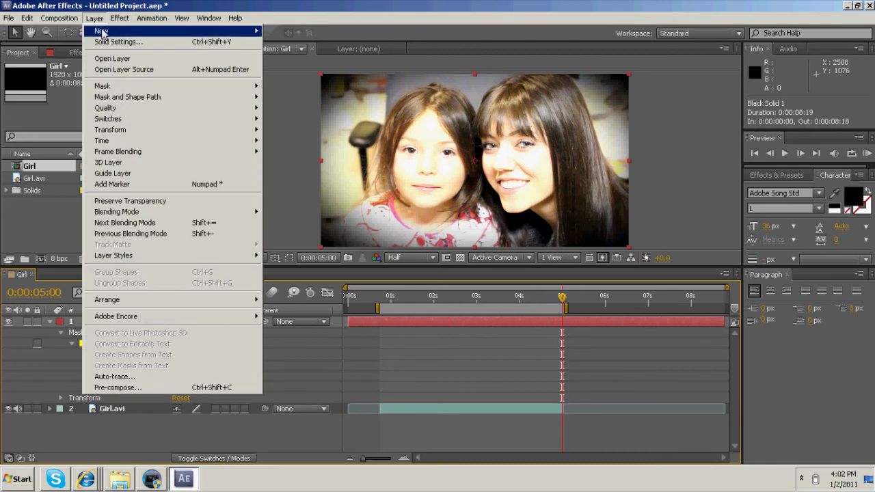
pyautogui.moveTo(245, 32)
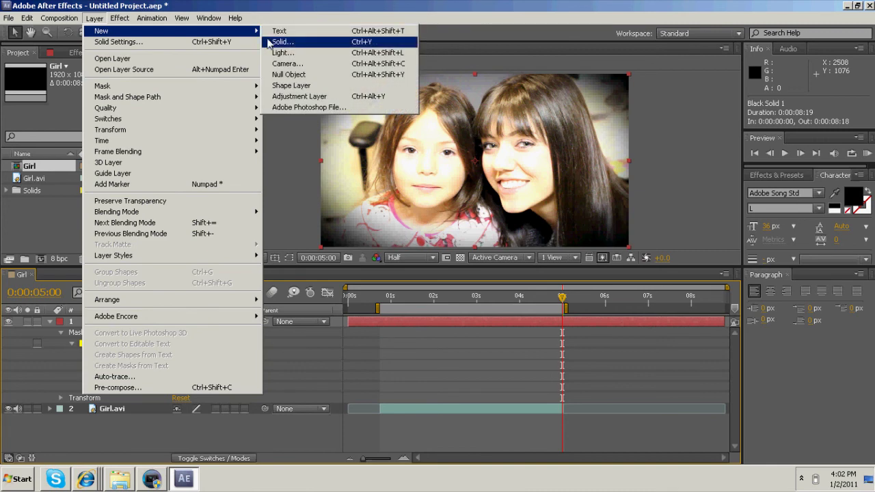
pyautogui.click(269, 42)
pyautogui.click(444, 277)
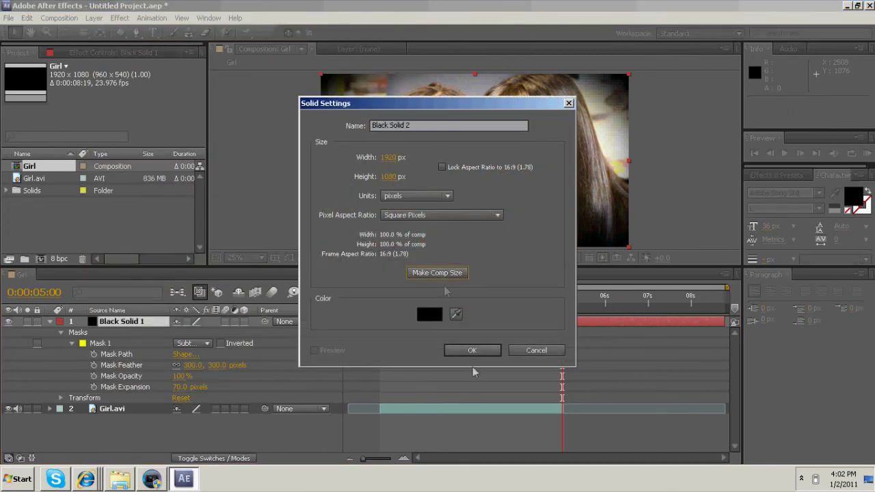
pyautogui.click(472, 350)
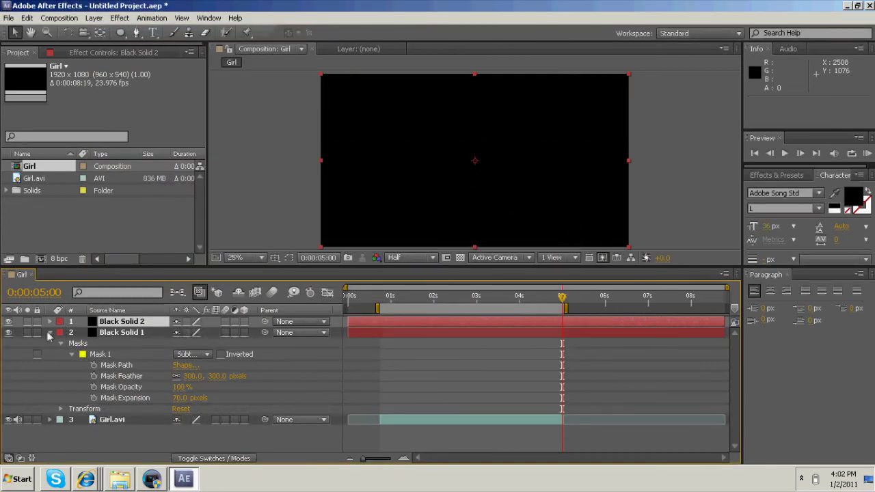
pyautogui.click(49, 332)
pyautogui.click(140, 322)
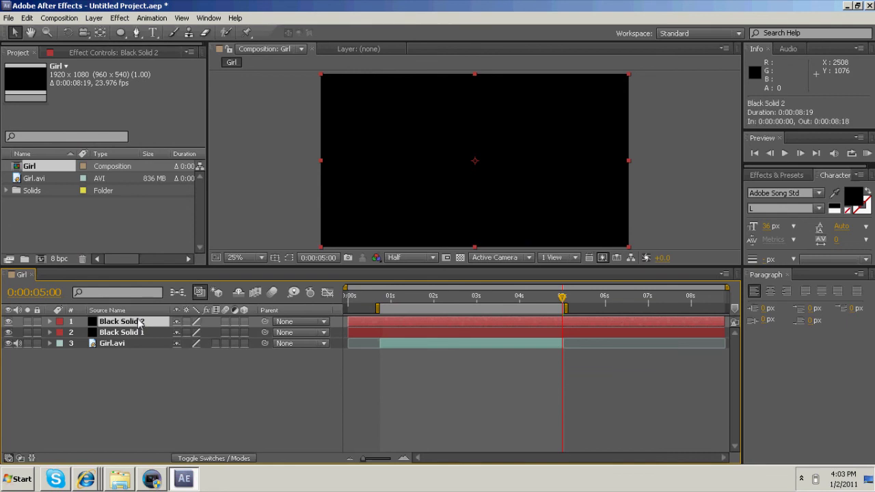
# Step: Draw a wide rectangle mask across Black Solid 2's middle band and set it to Subtract
pyautogui.click(423, 296)
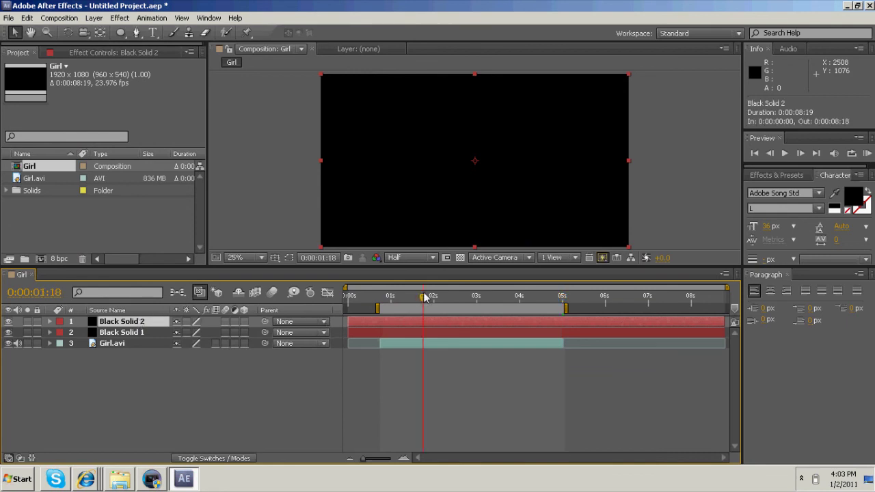
pyautogui.click(120, 33)
pyautogui.moveTo(121, 34); pyautogui.dragTo(145, 32)
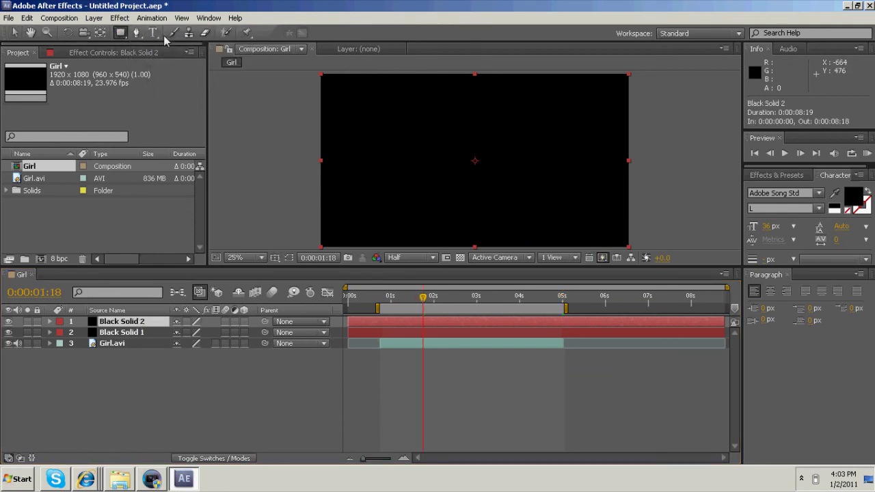
pyautogui.click(290, 259)
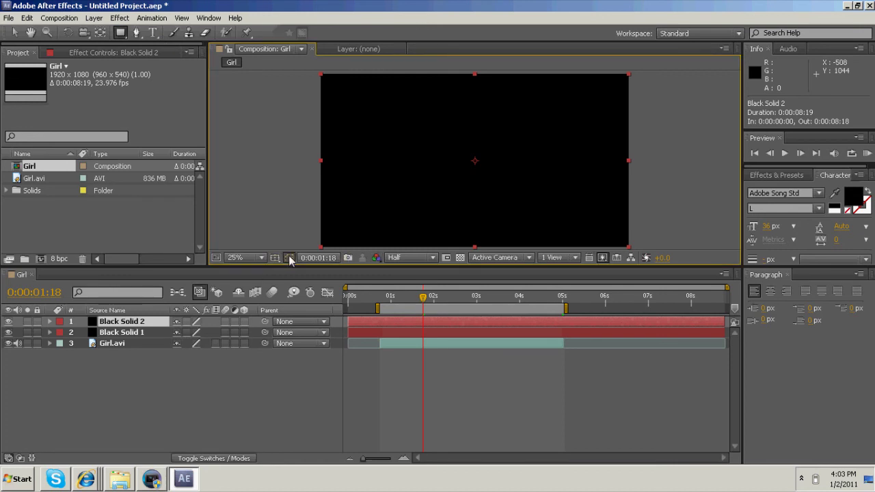
pyautogui.click(274, 258)
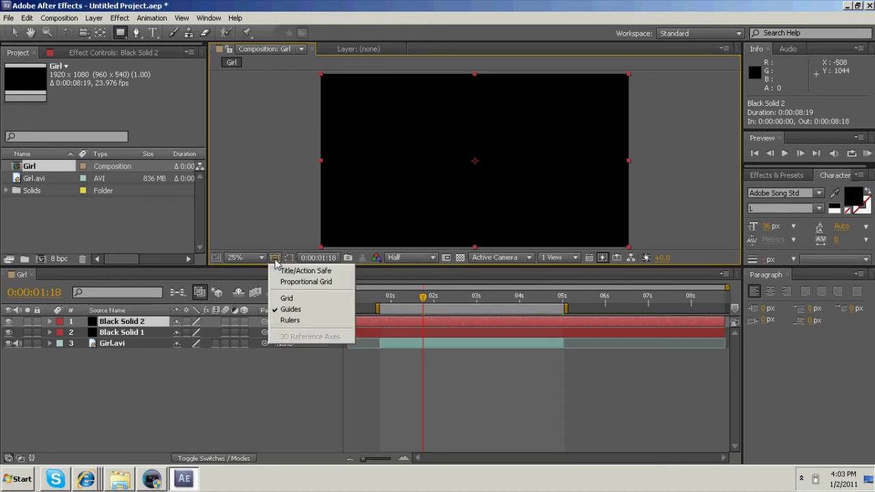
pyautogui.click(287, 283)
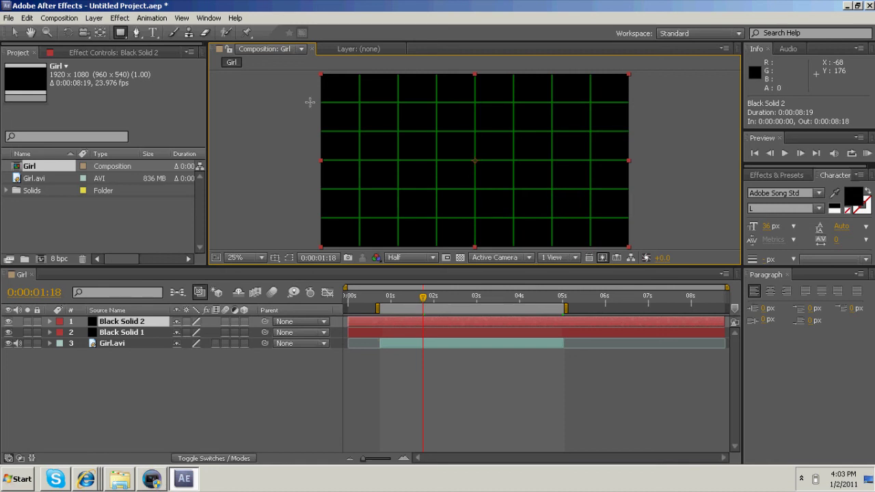
pyautogui.moveTo(310, 102); pyautogui.dragTo(639, 217)
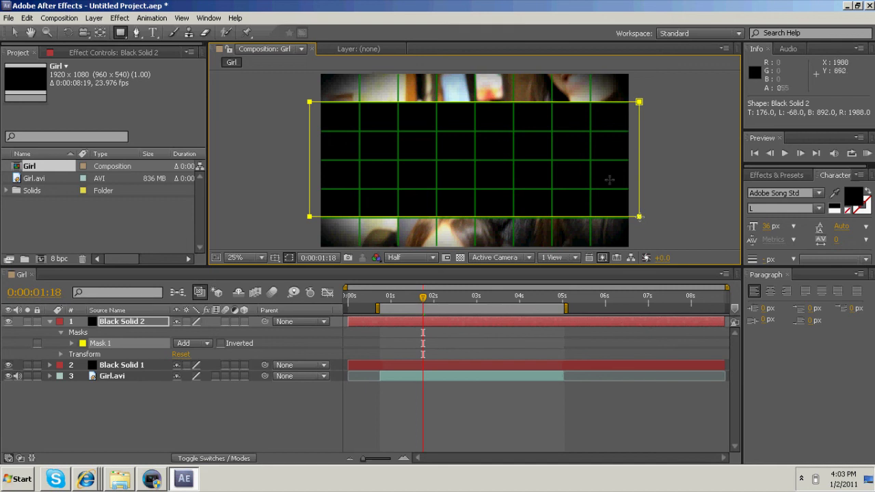
pyautogui.click(15, 33)
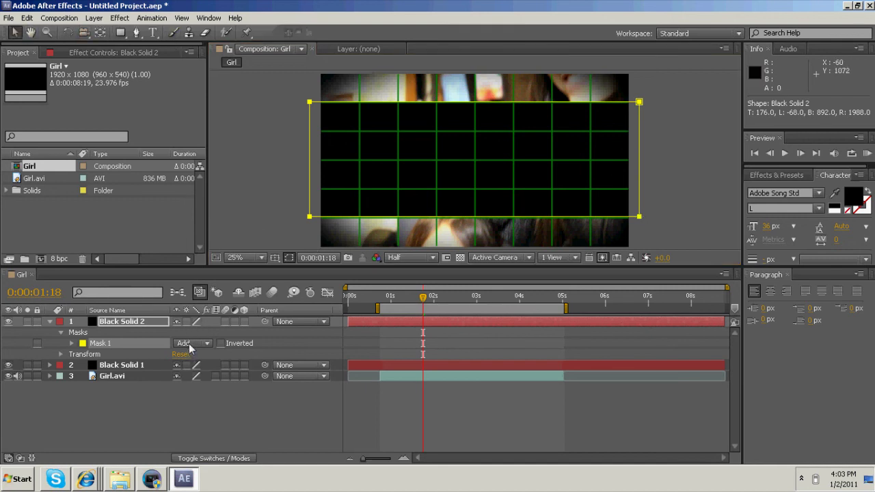
pyautogui.click(190, 345)
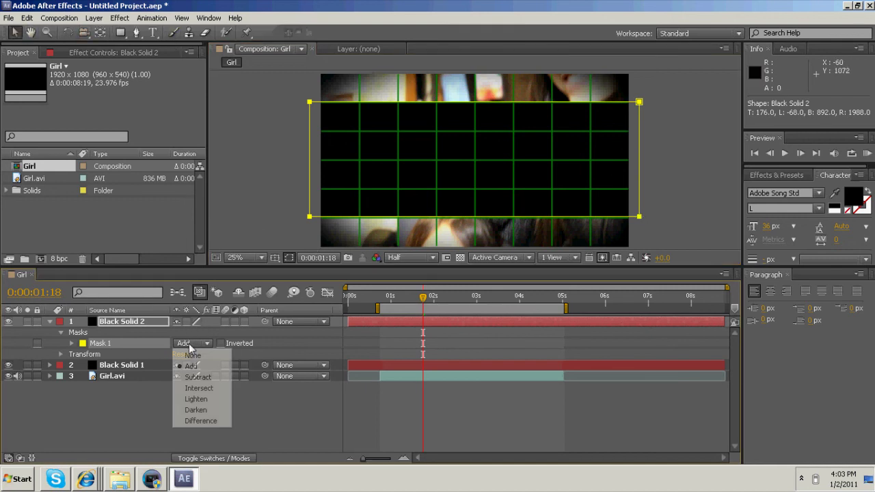
pyautogui.click(198, 378)
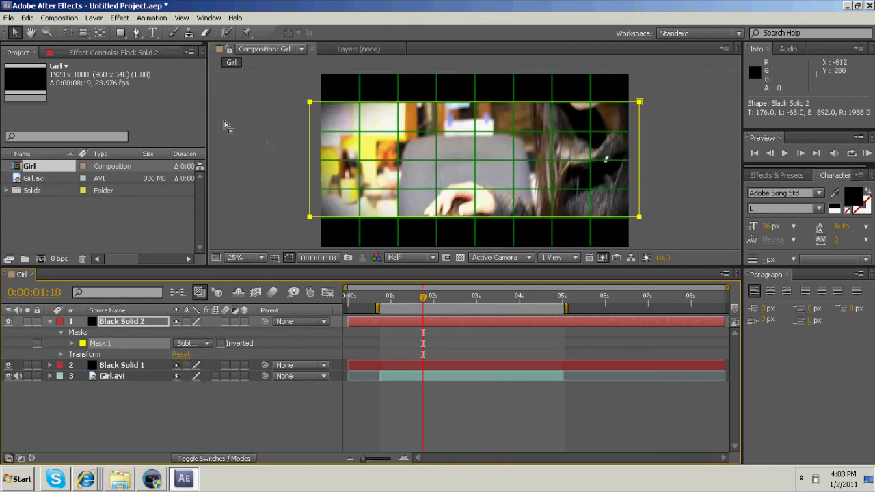
# Step: Hide the proportional grid and preview from 00:18, stopping at 04:08
pyautogui.click(279, 147)
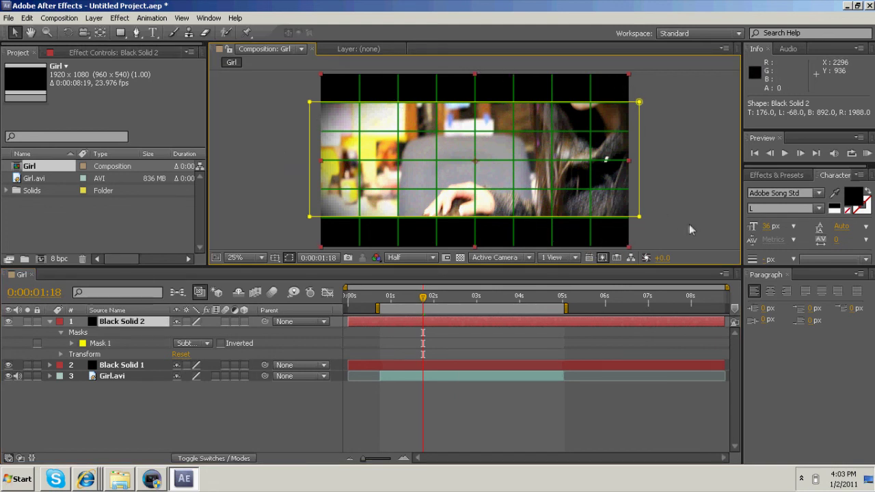
pyautogui.click(274, 258)
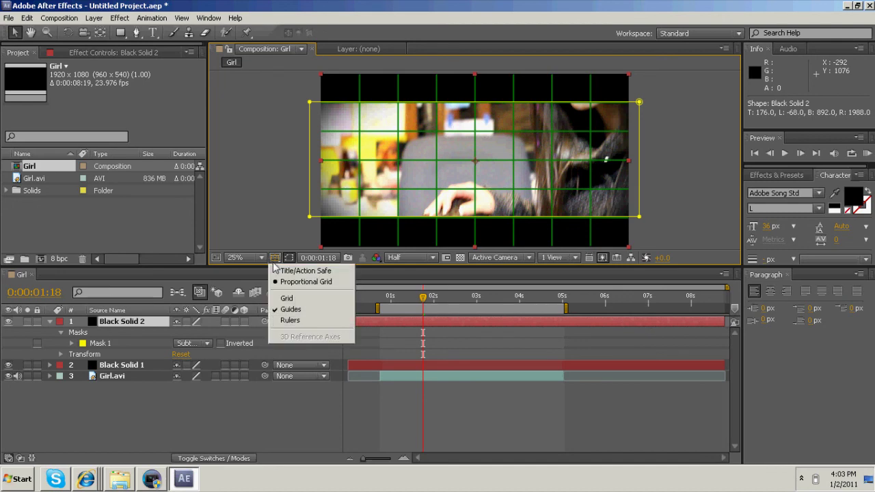
pyautogui.click(287, 281)
pyautogui.click(303, 79)
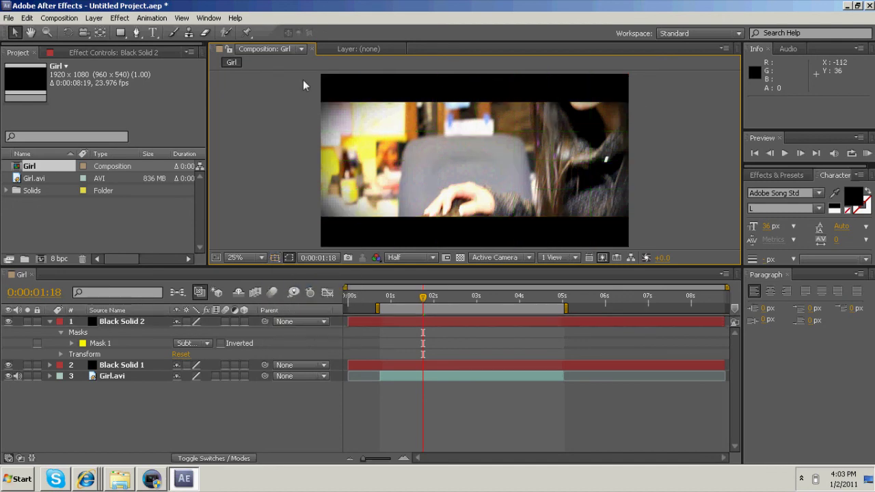
pyautogui.moveTo(423, 298); pyautogui.dragTo(384, 301)
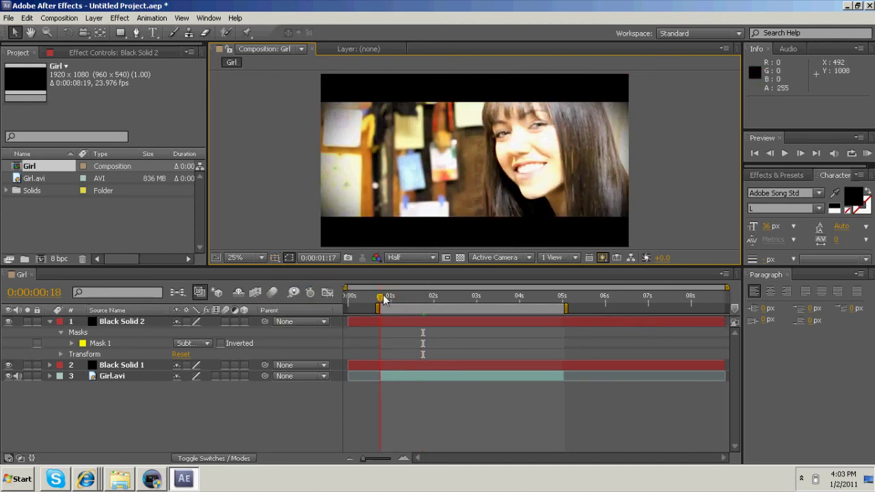
pyautogui.press('space')
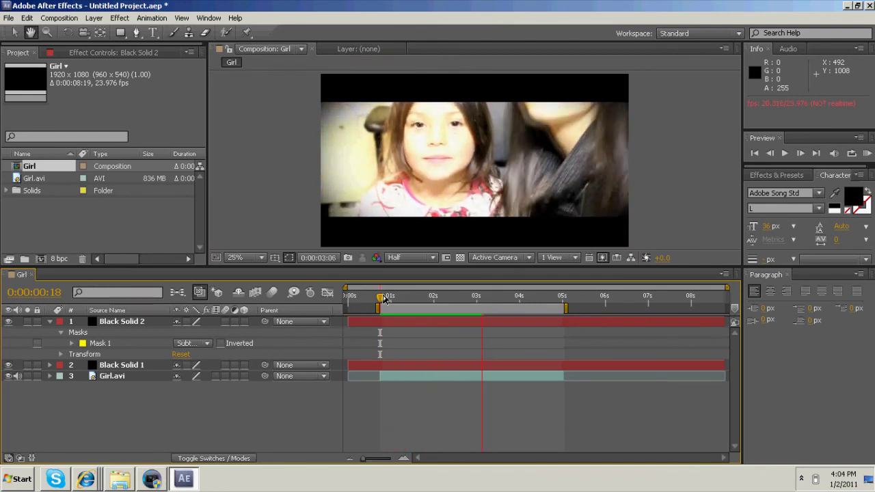
pyautogui.click(532, 303)
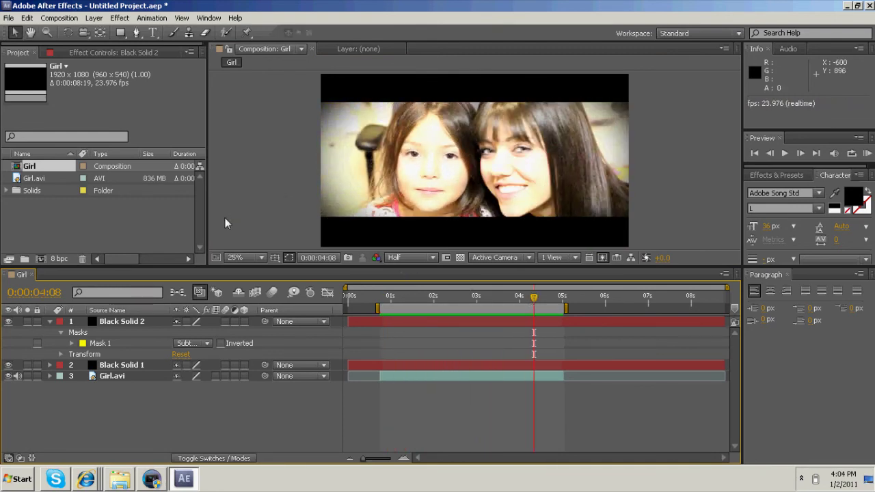
pyautogui.click(49, 321)
# Step: Add Adjustment Layer 1 and move it below both black solids, directly above Girl.avi
pyautogui.click(122, 19)
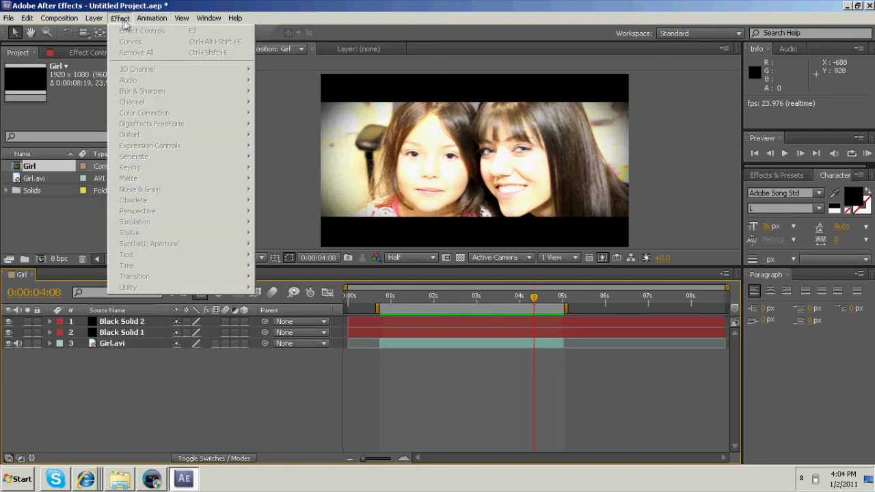
pyautogui.moveTo(151, 19)
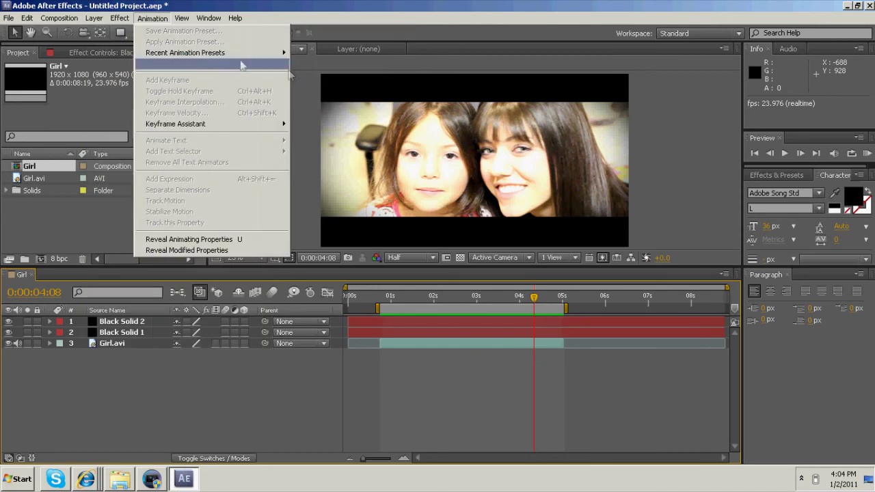
pyautogui.moveTo(146, 34)
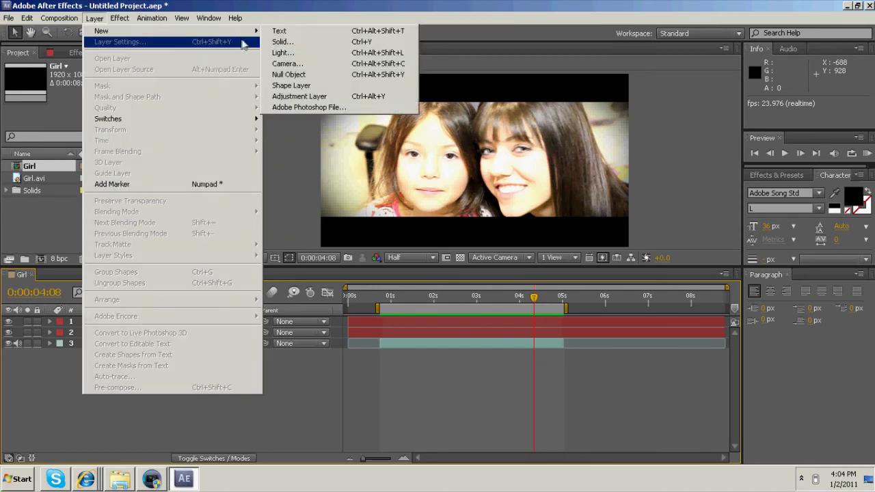
pyautogui.click(293, 97)
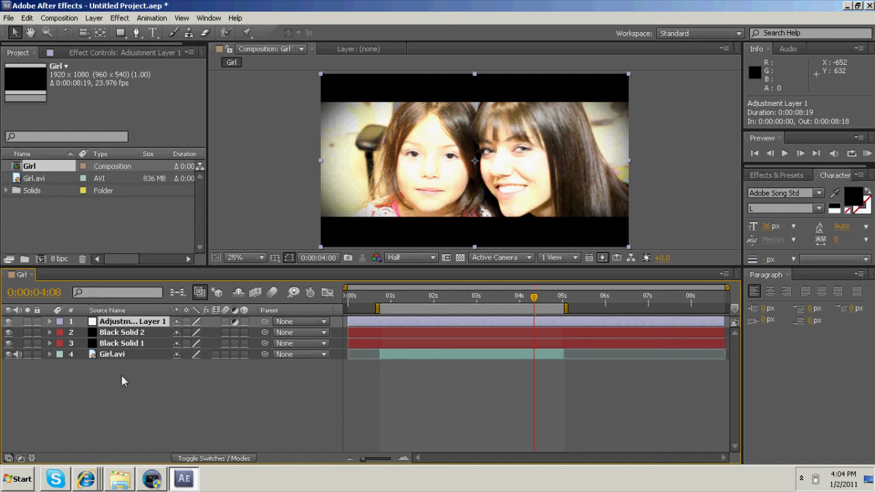
pyautogui.click(119, 334)
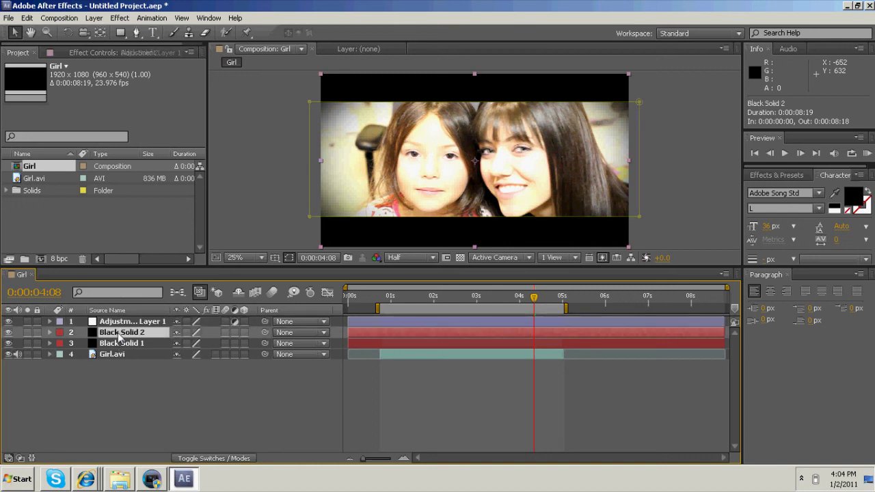
pyautogui.click(120, 344)
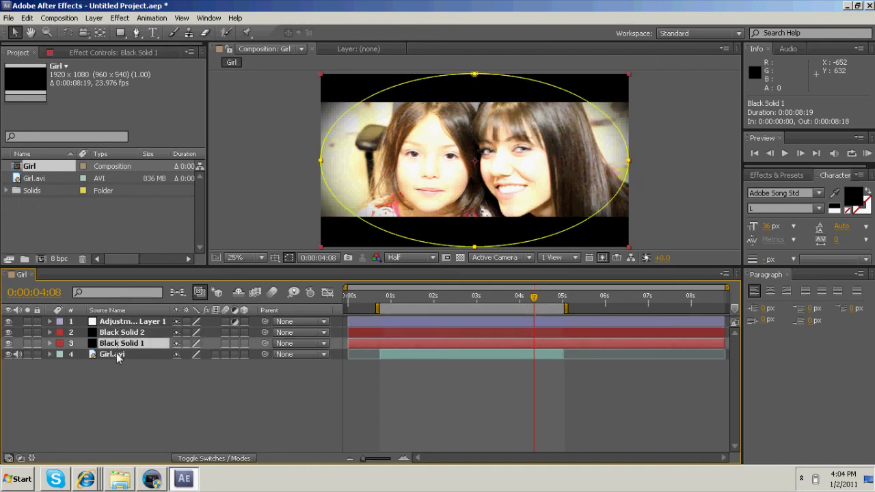
pyautogui.click(117, 353)
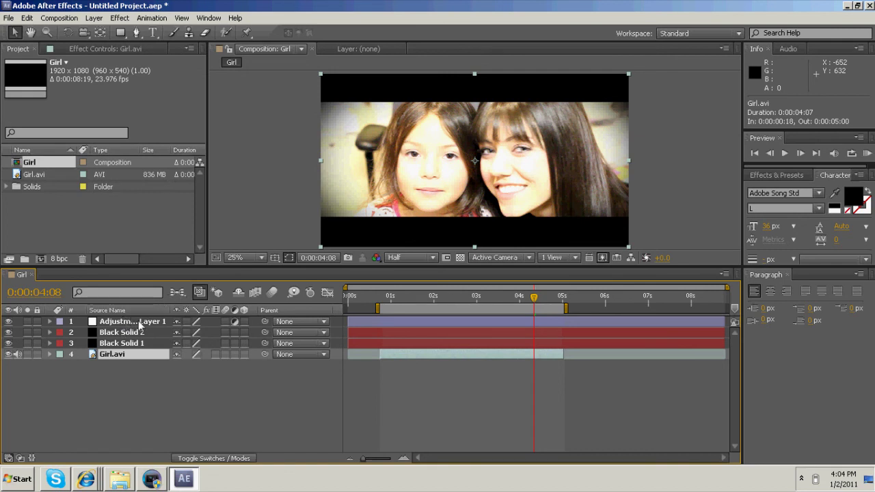
pyautogui.moveTo(139, 324); pyautogui.dragTo(137, 347)
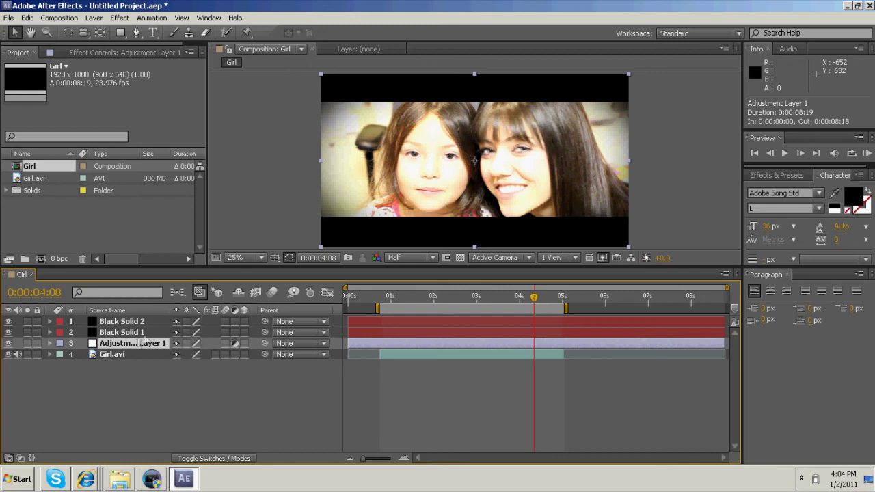
# Step: Apply Hue/Saturation to Adjustment Layer 1 and drag Master Saturation into negative values
pyautogui.click(120, 18)
pyautogui.moveTo(168, 114)
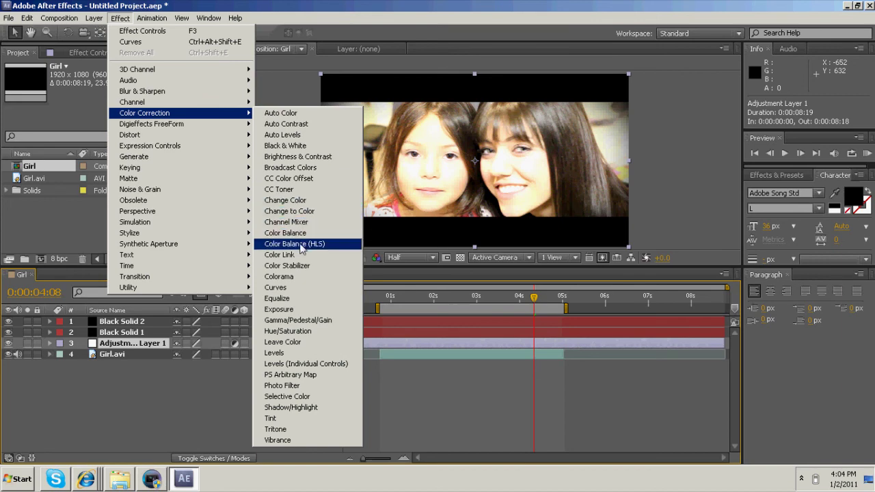
pyautogui.click(300, 331)
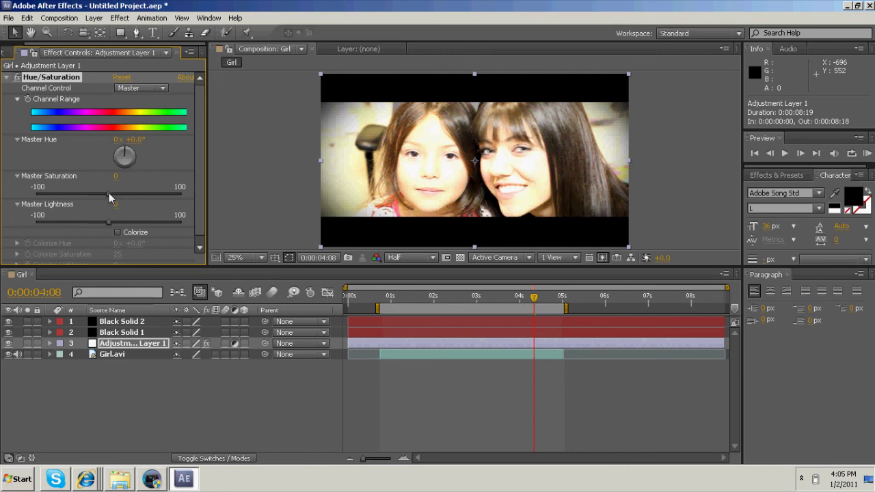
pyautogui.moveTo(127, 193); pyautogui.dragTo(157, 190)
pyautogui.moveTo(119, 194); pyautogui.dragTo(112, 194)
pyautogui.moveTo(103, 194)
pyautogui.mouseDown()
pyautogui.moveTo(85, 198)
pyautogui.moveTo(105, 198)
pyautogui.mouseUp()
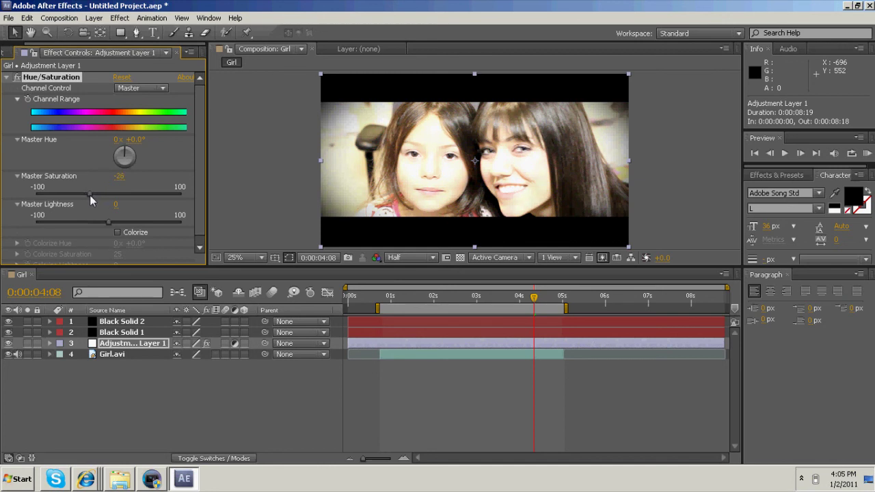
pyautogui.moveTo(96, 195); pyautogui.dragTo(97, 196)
# Step: Shift Black Solid 1 three frames earlier and fine-tune Master Saturation to -25
pyautogui.moveTo(369, 333); pyautogui.dragTo(363, 333)
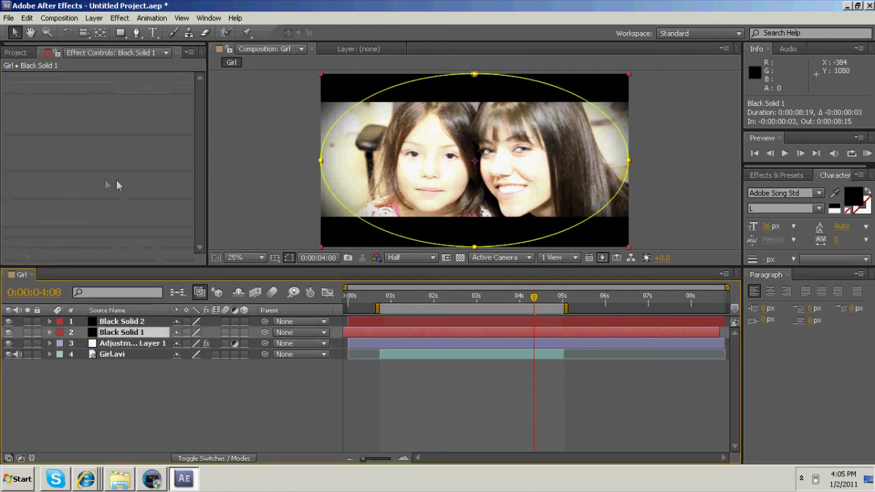
pyautogui.click(119, 343)
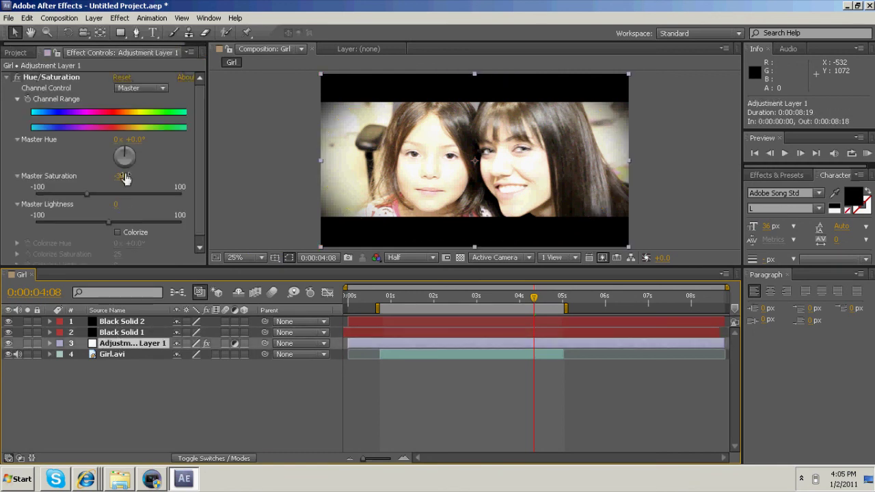
pyautogui.moveTo(86, 194); pyautogui.dragTo(86, 194)
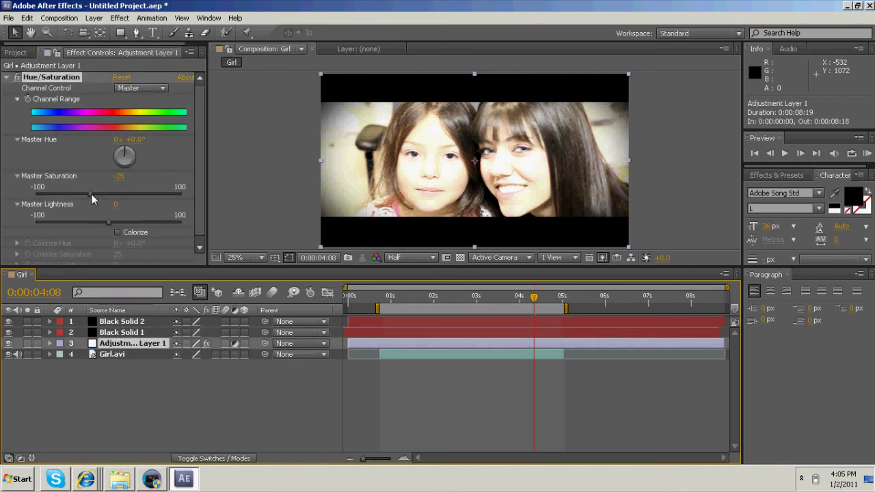
pyautogui.click(91, 193)
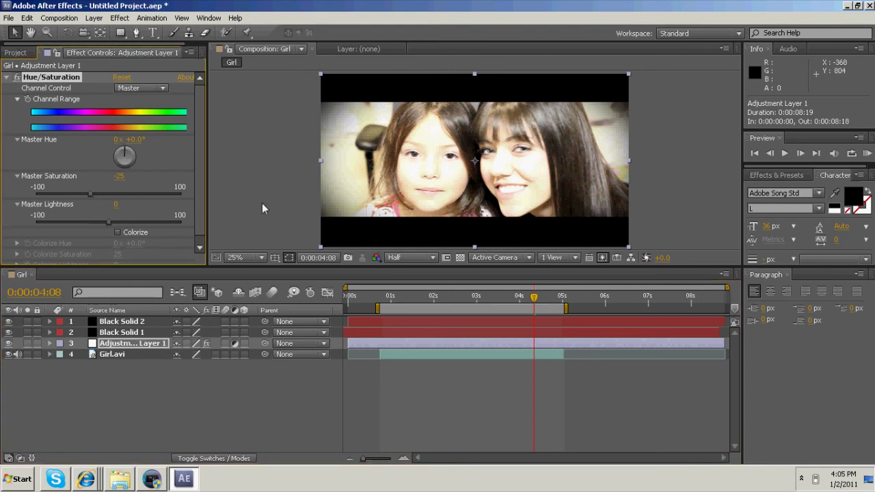
pyautogui.click(298, 184)
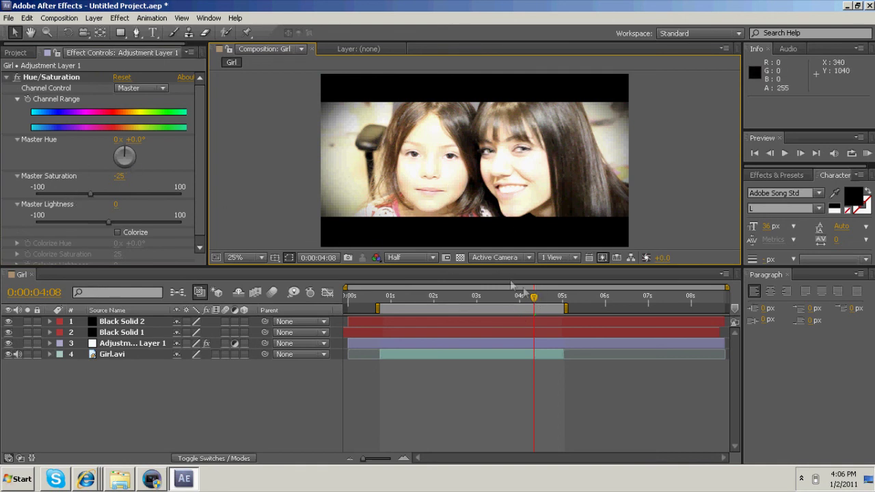
pyautogui.moveTo(534, 297); pyautogui.dragTo(542, 329)
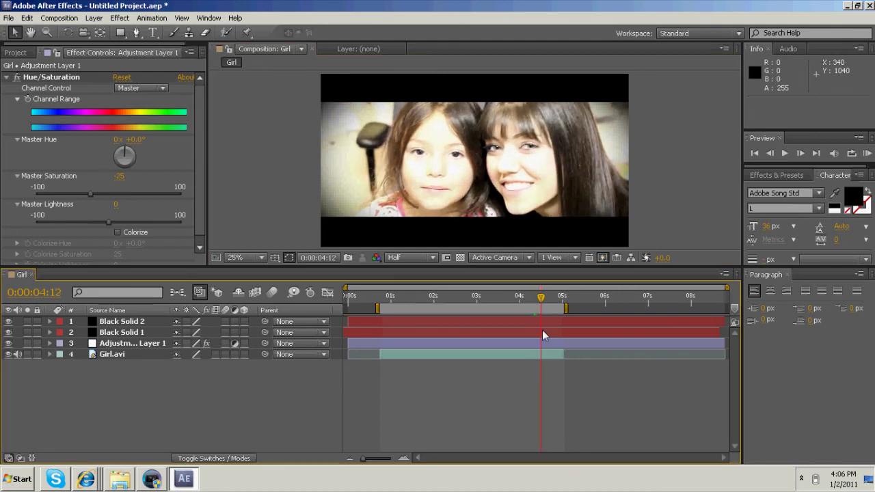
pyautogui.click(125, 21)
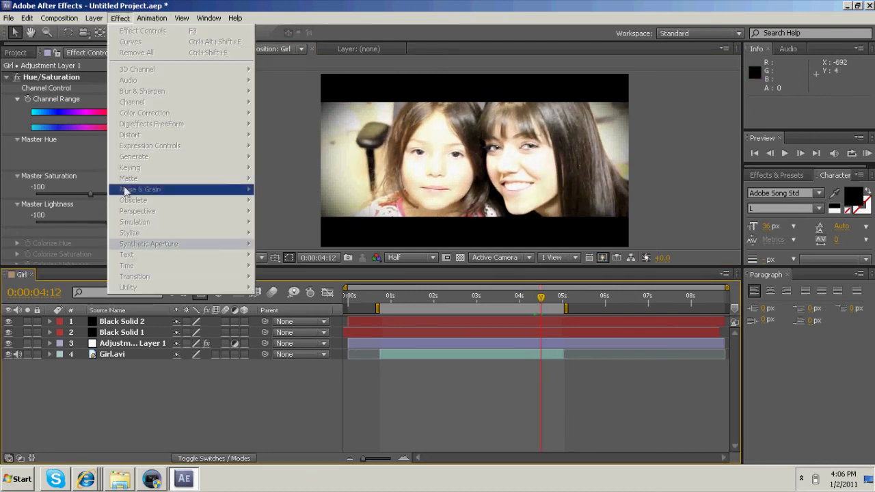
# Step: Apply Curves to Adjustment Layer 1 and drag RGB curve points into an S-curve
pyautogui.click(133, 348)
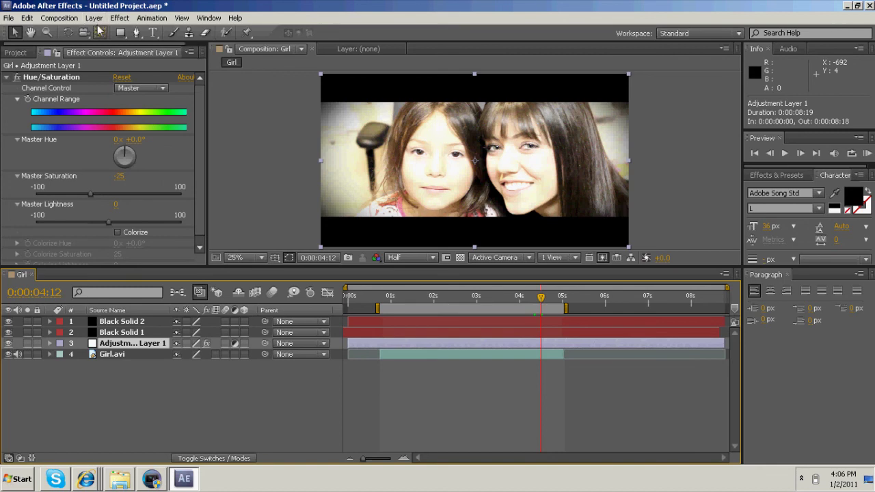
pyautogui.click(140, 19)
pyautogui.moveTo(120, 17)
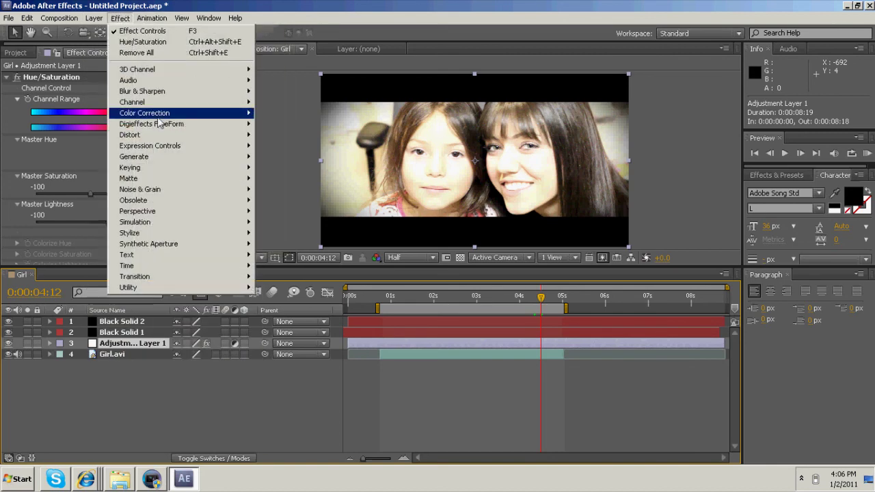
pyautogui.moveTo(164, 114)
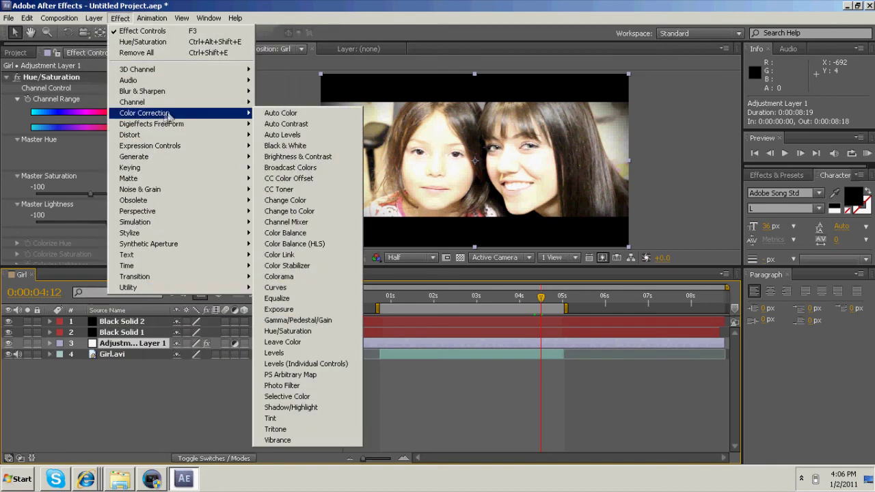
pyautogui.click(296, 287)
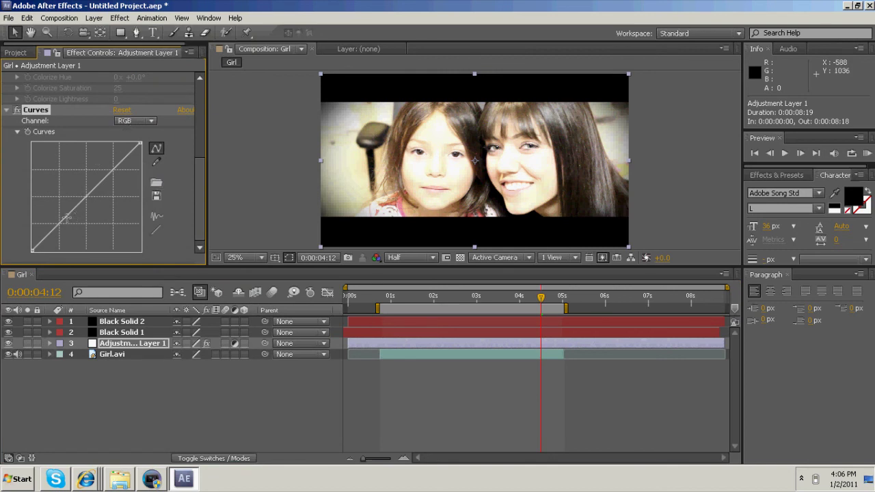
pyautogui.moveTo(63, 217); pyautogui.dragTo(83, 227)
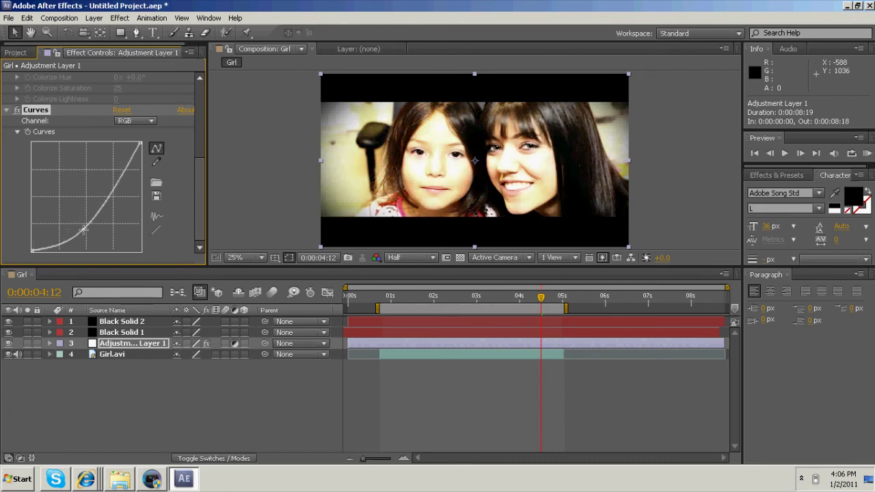
pyautogui.moveTo(120, 177); pyautogui.dragTo(115, 171)
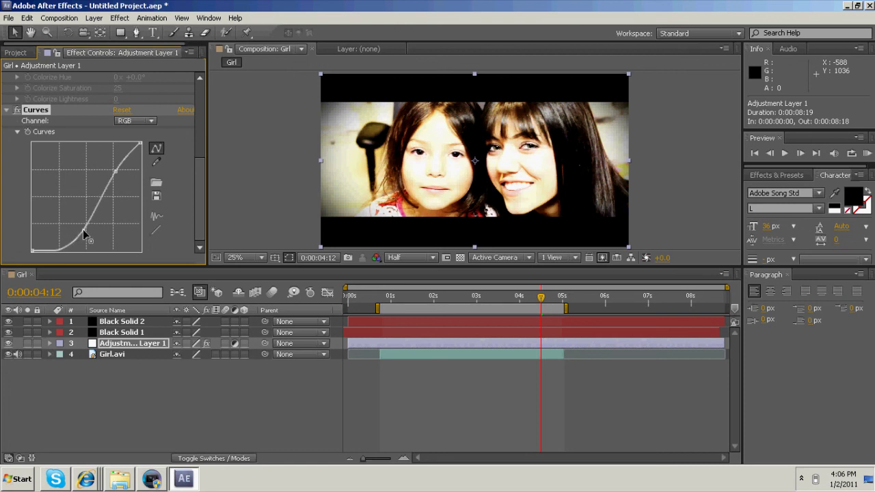
pyautogui.moveTo(82, 229); pyautogui.dragTo(81, 226)
# Step: Switch Curves to the Red channel and bend the red curve slightly
pyautogui.click(138, 121)
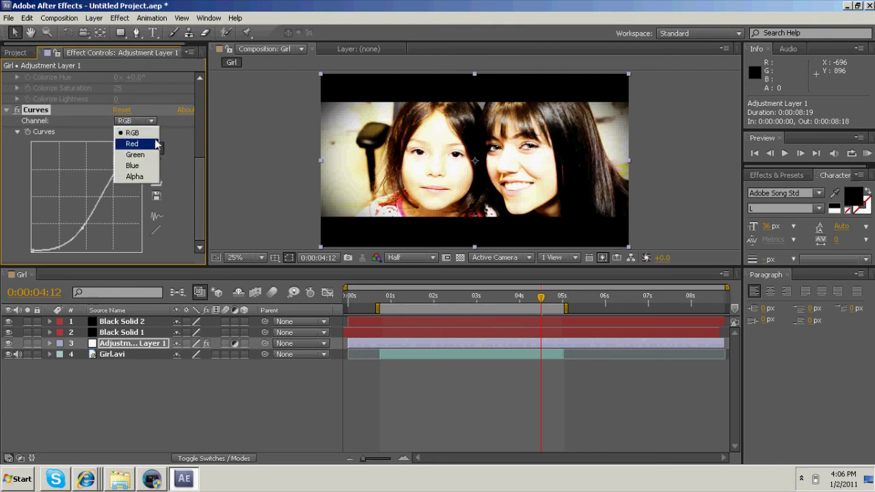
pyautogui.click(152, 145)
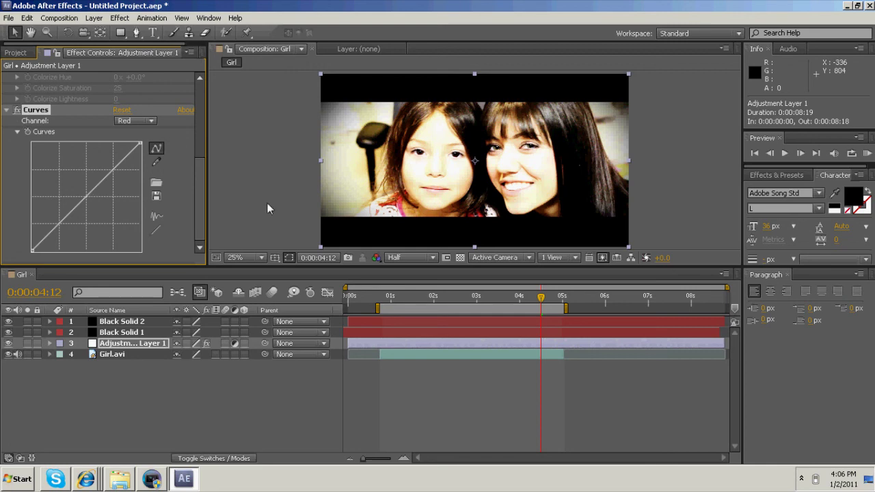
pyautogui.moveTo(541, 298); pyautogui.dragTo(535, 319)
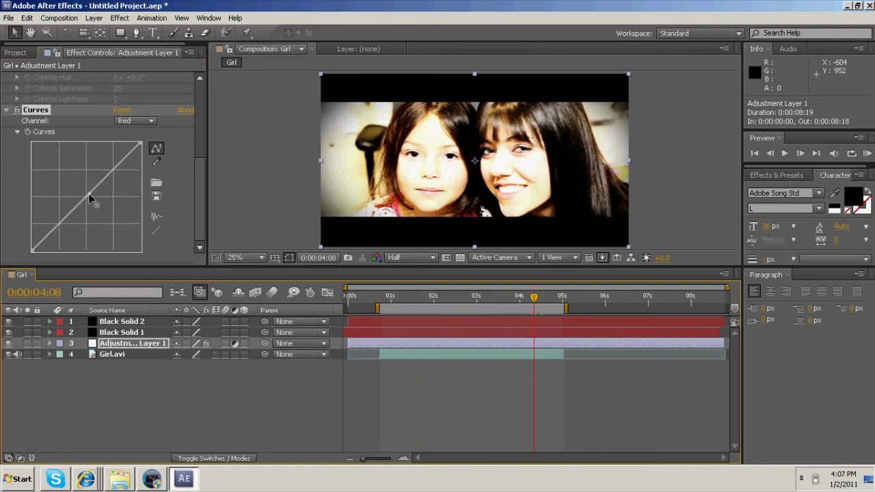
pyautogui.moveTo(90, 195); pyautogui.dragTo(90, 203)
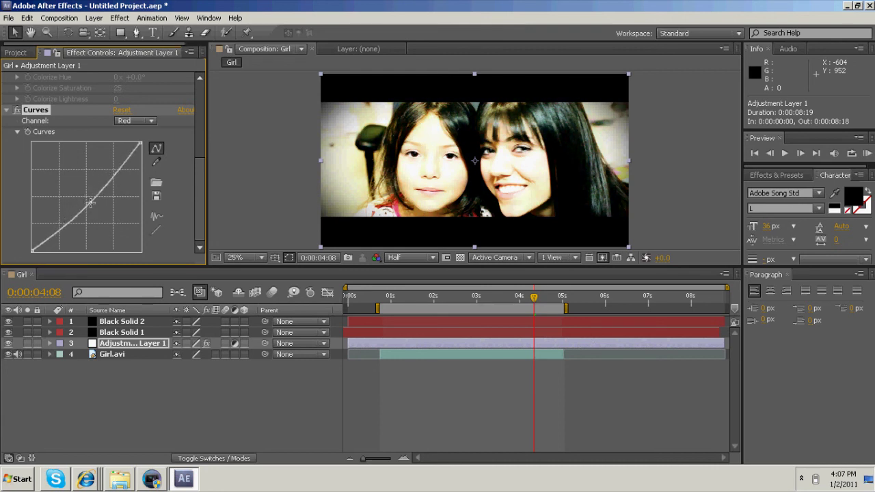
# Step: Switch Curves to the Green channel and try slight bends on the green curve
pyautogui.click(136, 122)
pyautogui.click(136, 156)
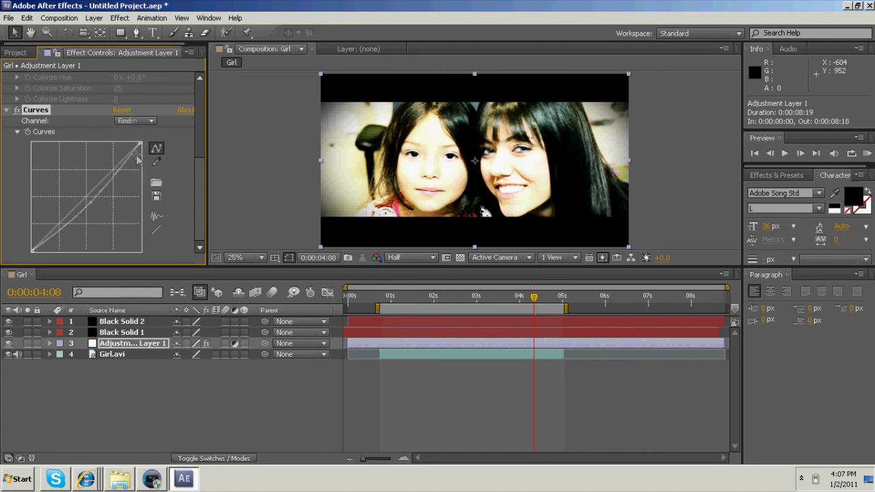
pyautogui.moveTo(88, 193); pyautogui.dragTo(86, 192)
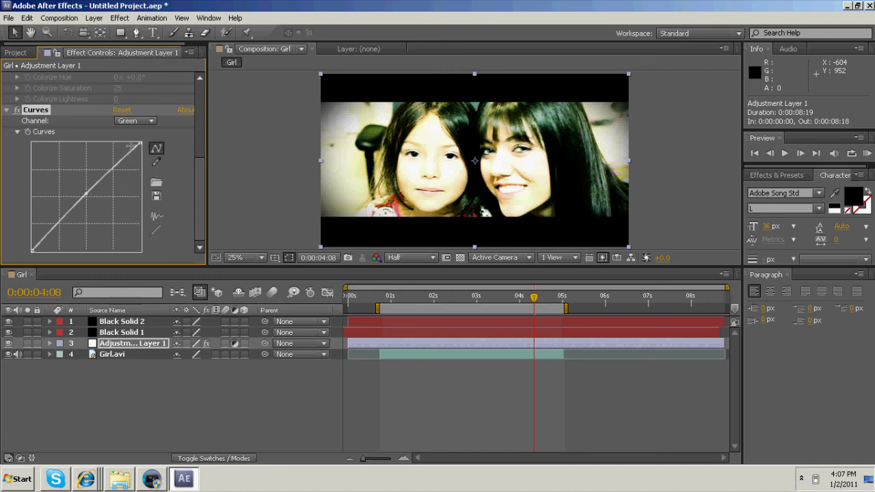
pyautogui.moveTo(89, 195)
pyautogui.mouseDown()
pyautogui.moveTo(46, 157)
pyautogui.moveTo(90, 202)
pyautogui.moveTo(84, 194)
pyautogui.mouseUp()
# Step: Switch Curves to the Blue channel and raise the middle of its curve slightly
pyautogui.click(135, 123)
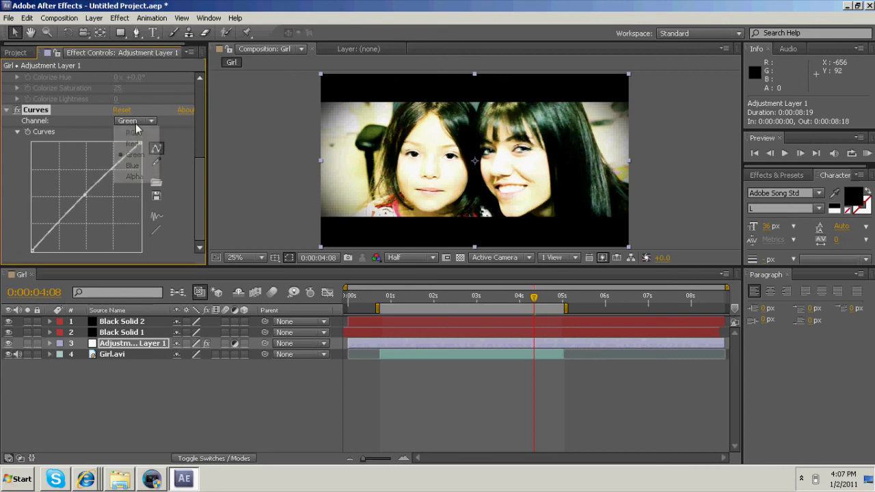
pyautogui.click(137, 166)
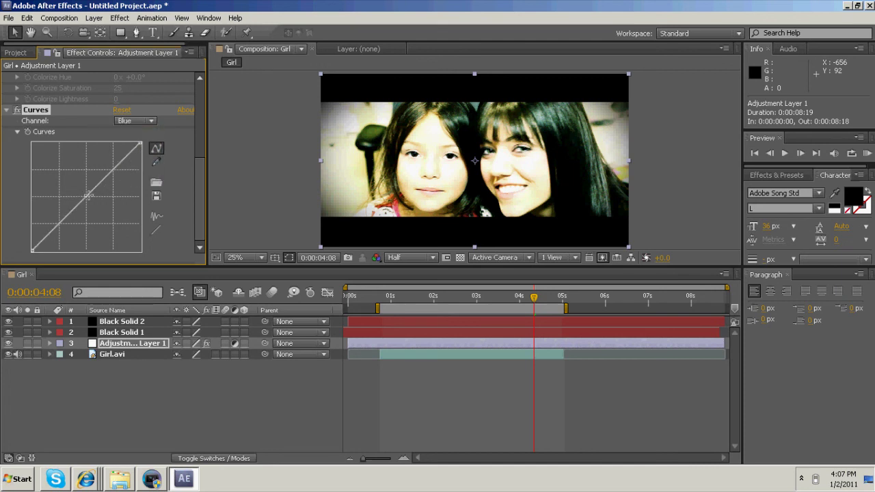
pyautogui.moveTo(88, 195)
pyautogui.mouseDown()
pyautogui.moveTo(84, 187)
pyautogui.moveTo(90, 198)
pyautogui.mouseUp()
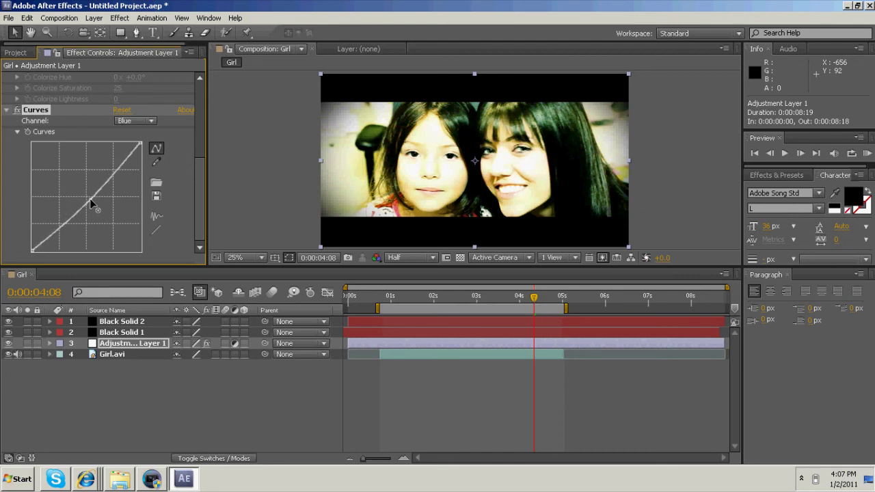
pyautogui.moveTo(89, 198); pyautogui.dragTo(91, 199)
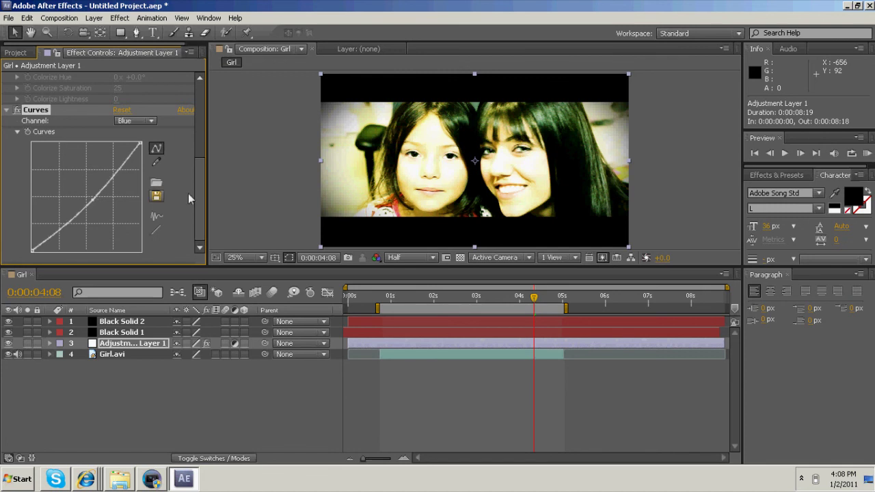
# Step: Return Curves to the RGB channel, lift the lower curve point, and collapse the Curves effect
pyautogui.click(135, 121)
pyautogui.click(136, 156)
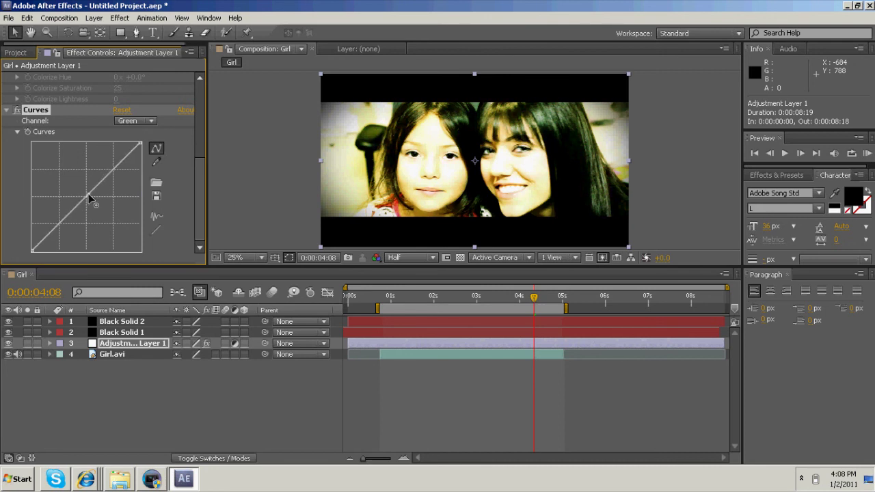
pyautogui.click(139, 121)
pyautogui.click(139, 133)
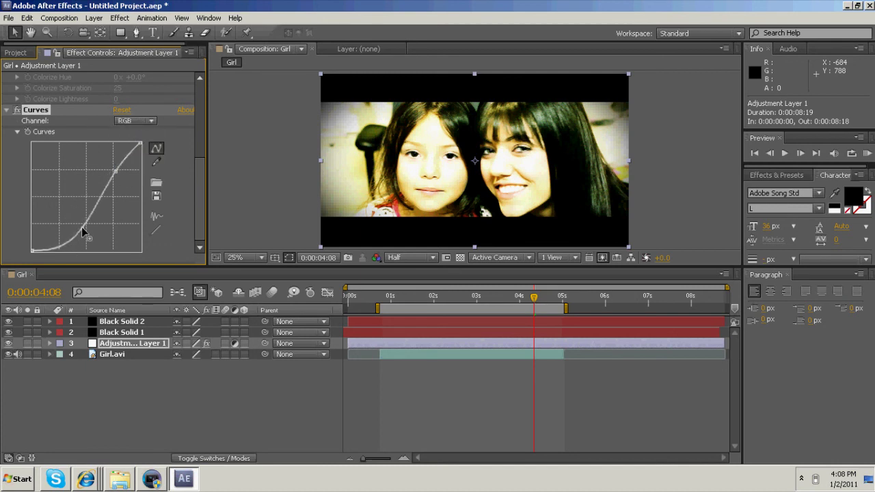
pyautogui.moveTo(82, 229); pyautogui.dragTo(84, 226)
pyautogui.click(8, 110)
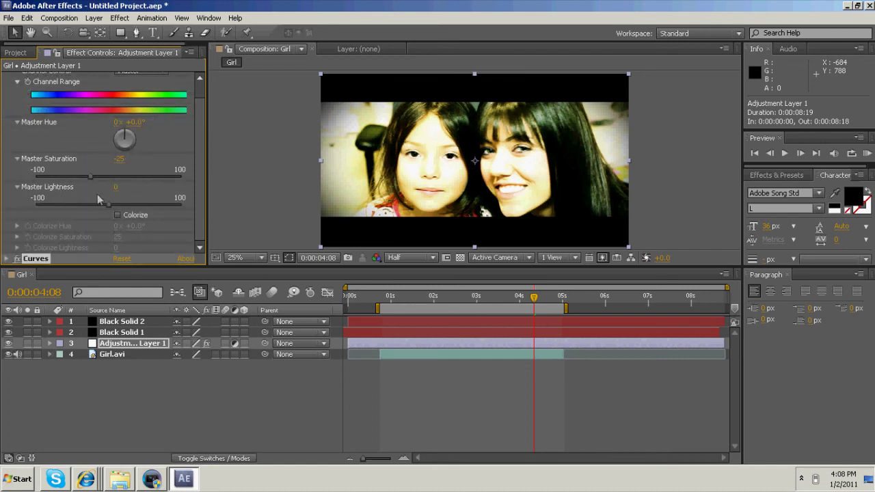
# Step: Select Black Solid 1, reveal Mask 1, and set its Mask Expansion to 120 pixels
pyautogui.click(126, 332)
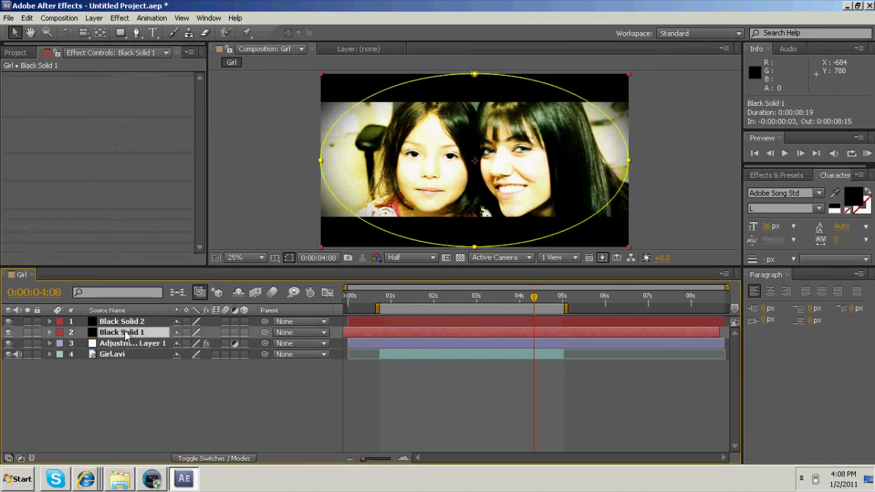
pyautogui.click(123, 34)
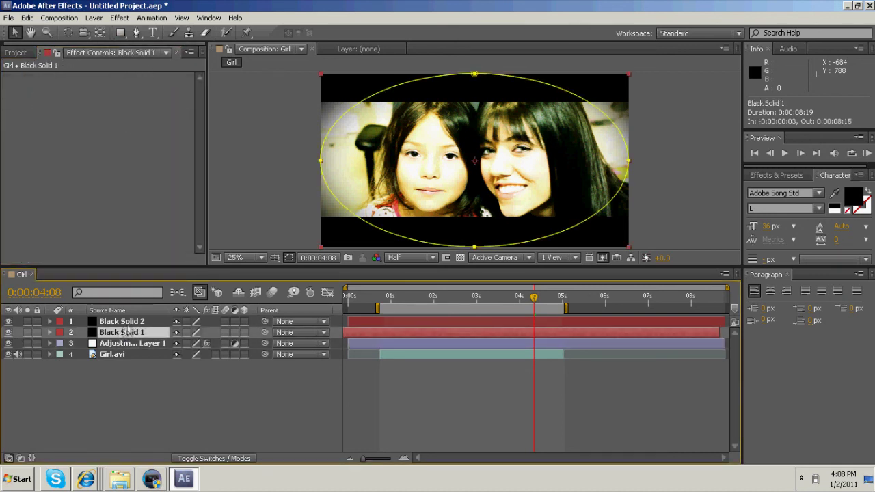
pyautogui.press('m')
pyautogui.press('m')
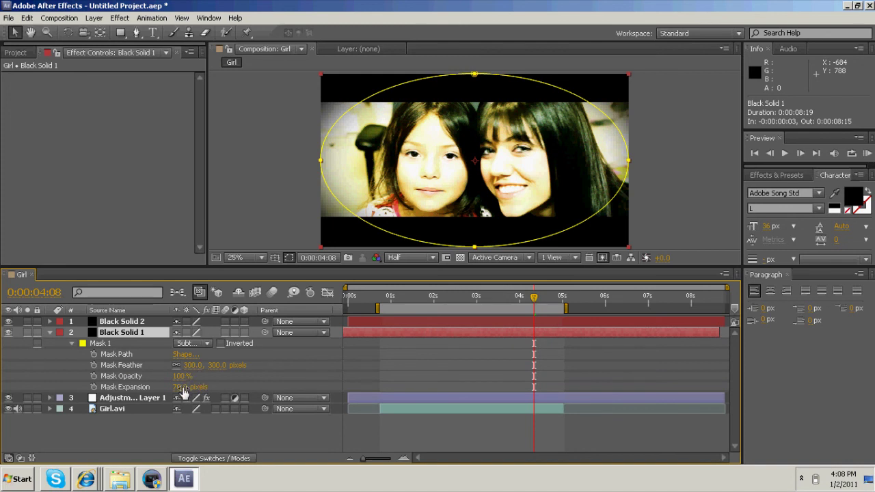
pyautogui.moveTo(182, 391); pyautogui.dragTo(188, 387)
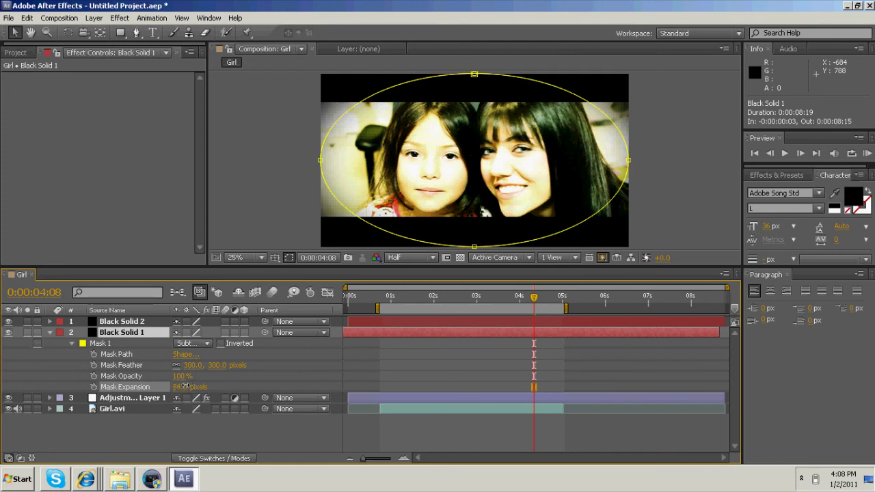
pyautogui.moveTo(195, 387); pyautogui.dragTo(207, 381)
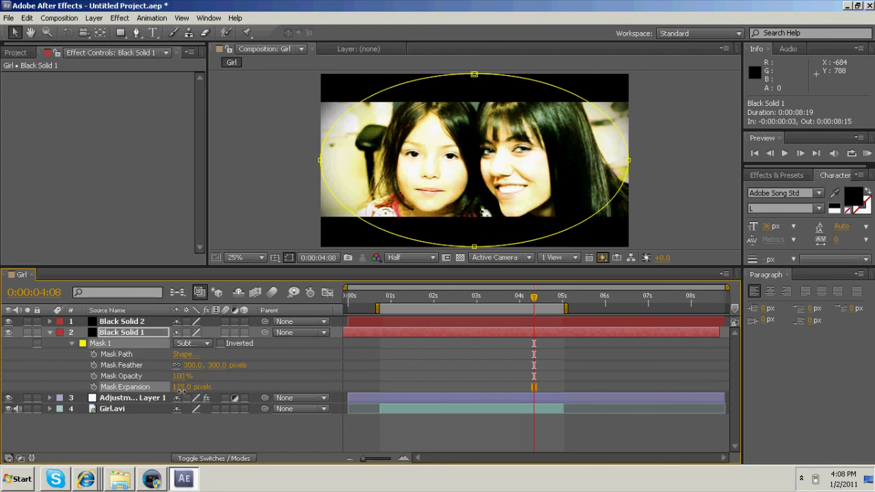
pyautogui.click(182, 388)
pyautogui.write('12')
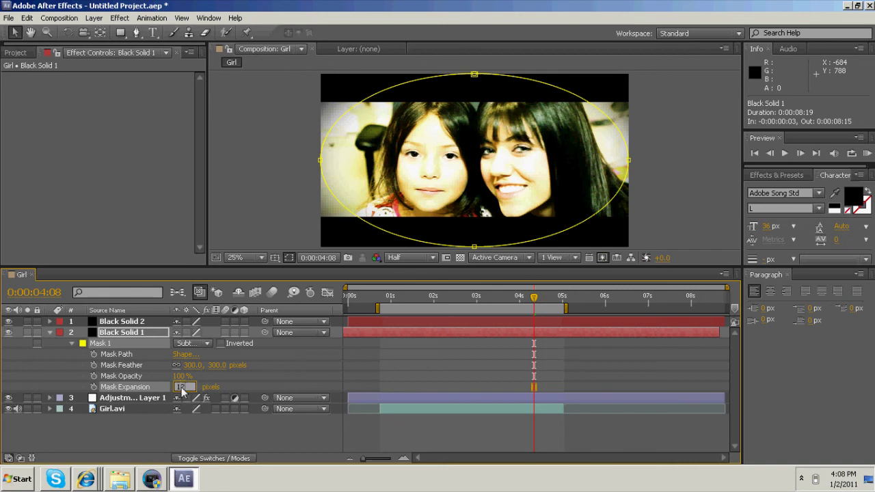
pyautogui.write('0')
pyautogui.press('Return')
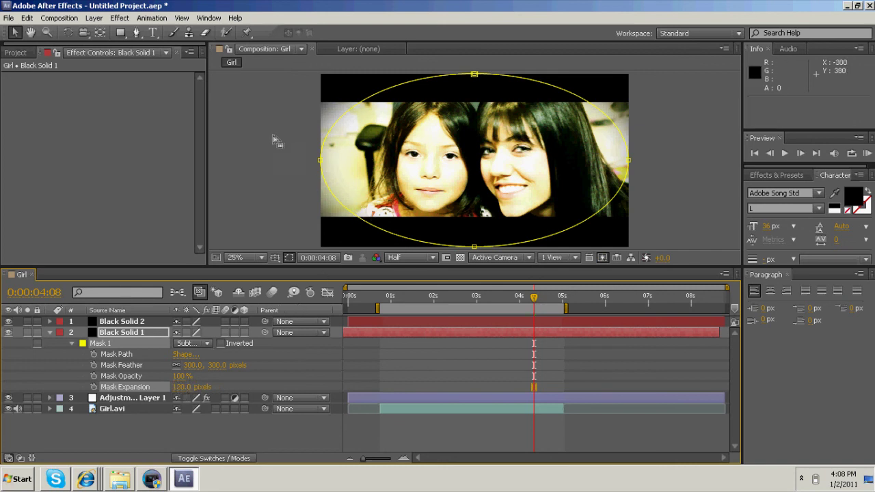
# Step: Deselect the layer, move back to about 0:00:00:18, and start a preview of the composition
pyautogui.click(295, 116)
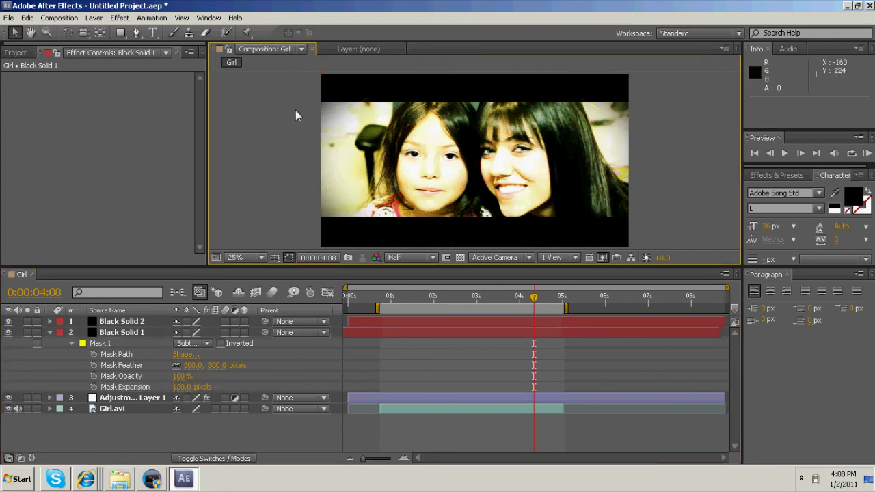
pyautogui.moveTo(536, 309); pyautogui.dragTo(393, 308)
pyautogui.press('space')
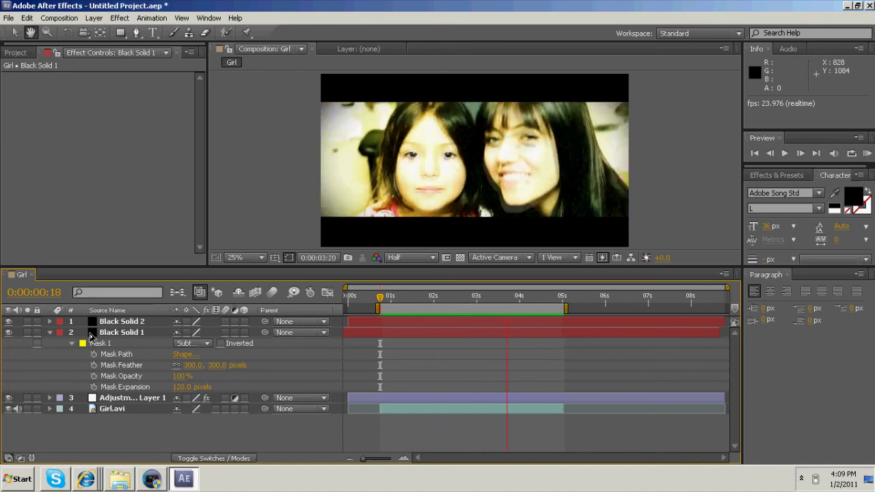
# Step: Twirl closed the Mask 1 properties of Black Solid 1 during playback
pyautogui.click(49, 333)
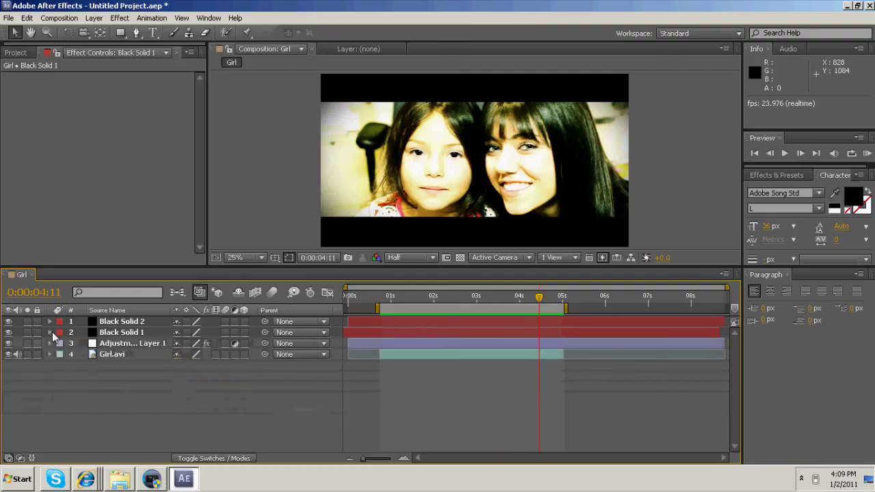